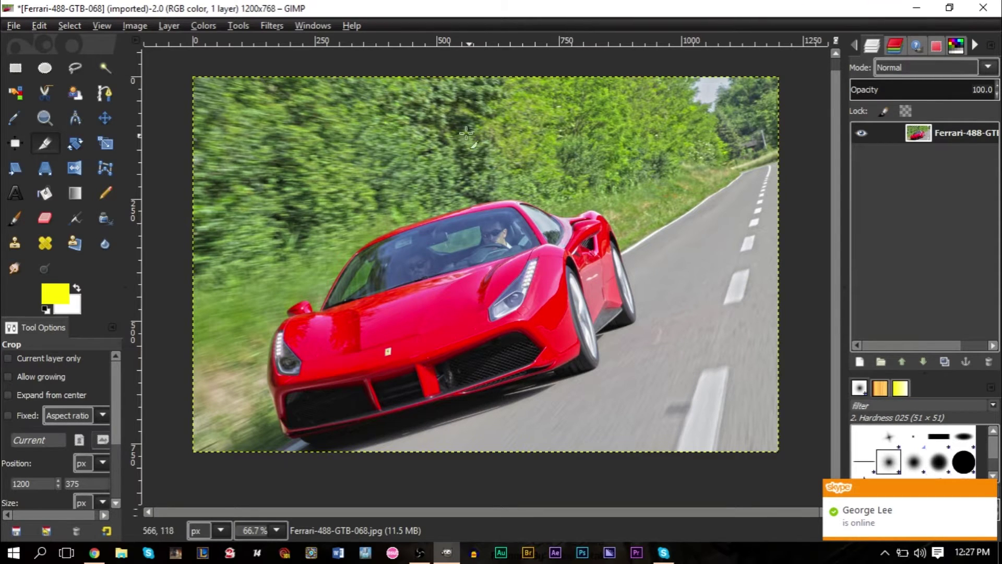
- Open the Colors menu over the red Ferrari photo
{"action": "left_click", "coordinate": [209, 28]}
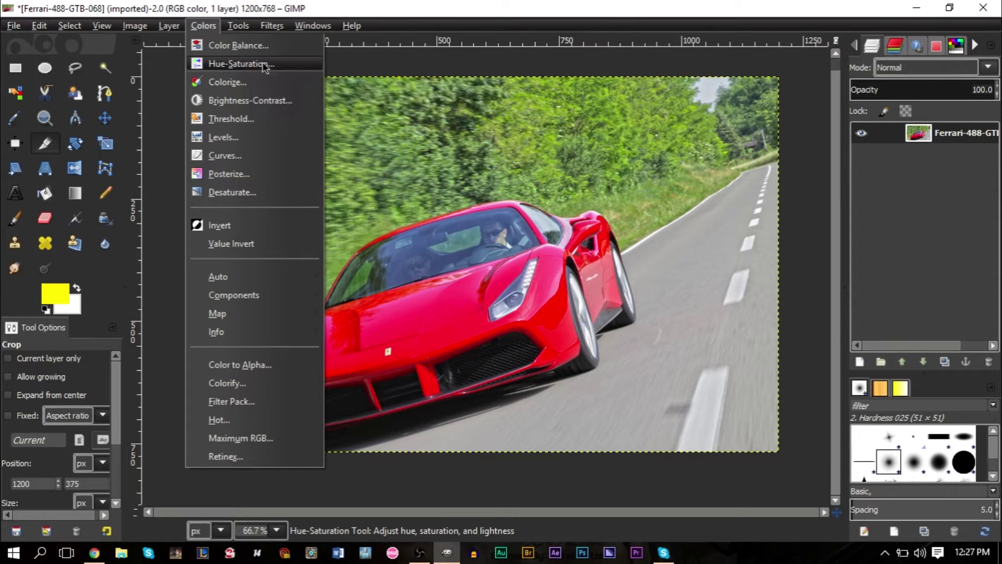
- Duplicate the Ferrari layer
{"action": "left_click", "coordinate": [900, 180]}
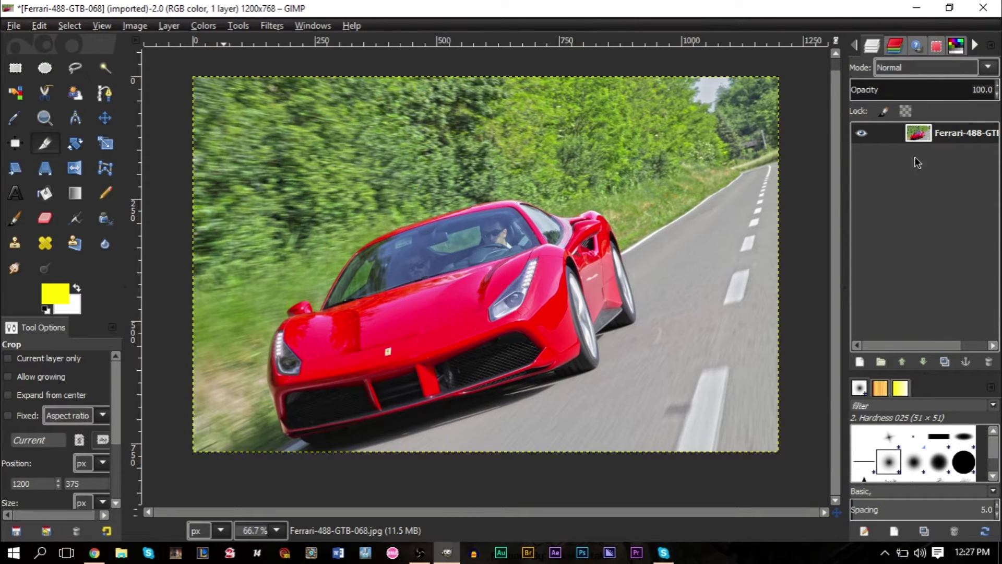
{"action": "right_click", "coordinate": [923, 137]}
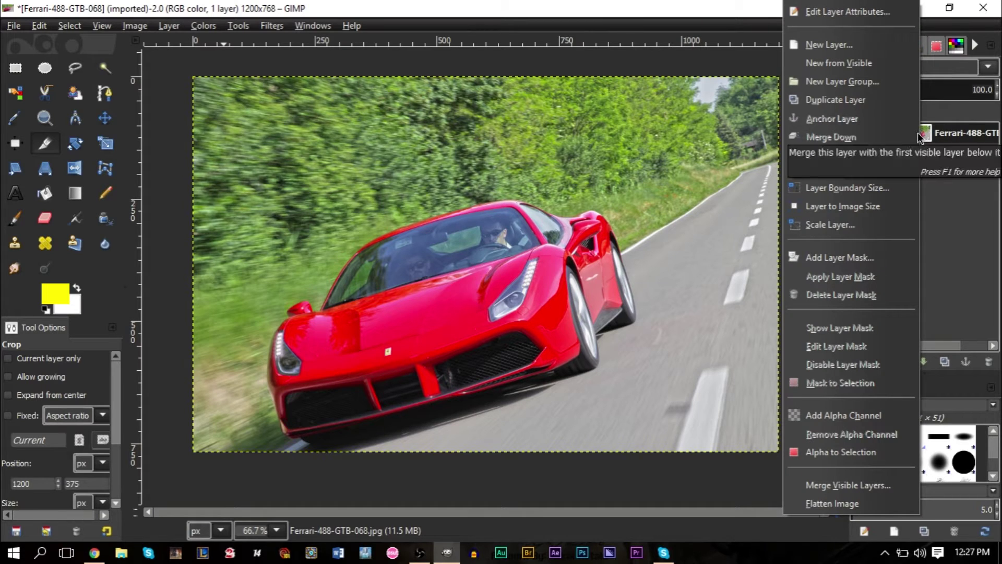
{"action": "left_click", "coordinate": [838, 101]}
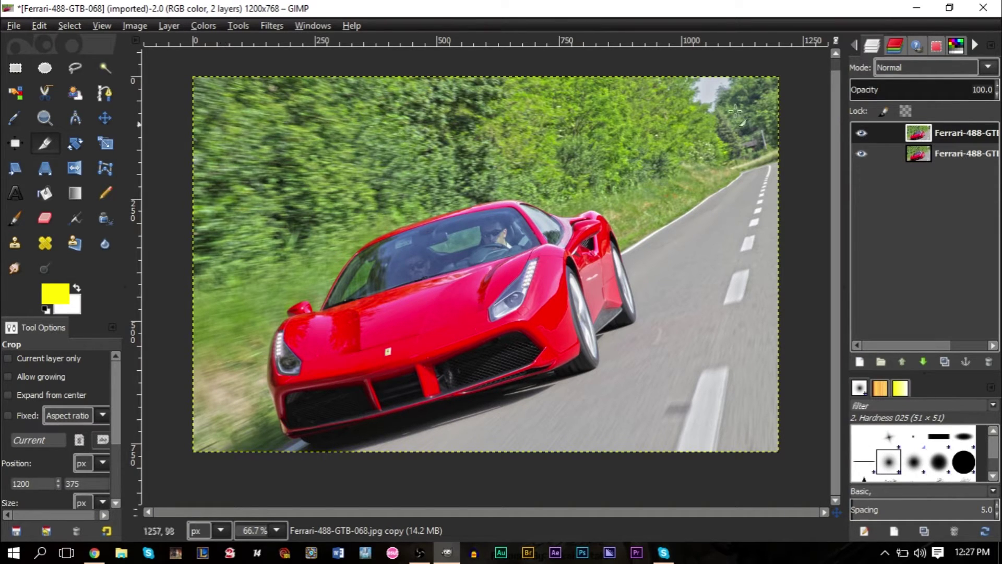
- On the copy, shift the reds' hue to 116 with Hue-Saturation so the car turns green
{"action": "left_click", "coordinate": [212, 26]}
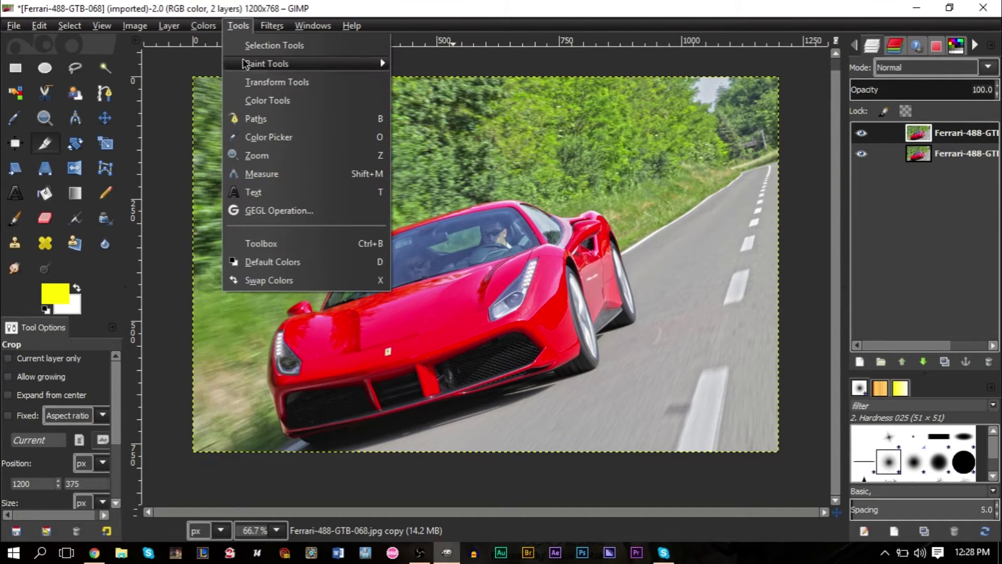
{"action": "left_click", "coordinate": [230, 63]}
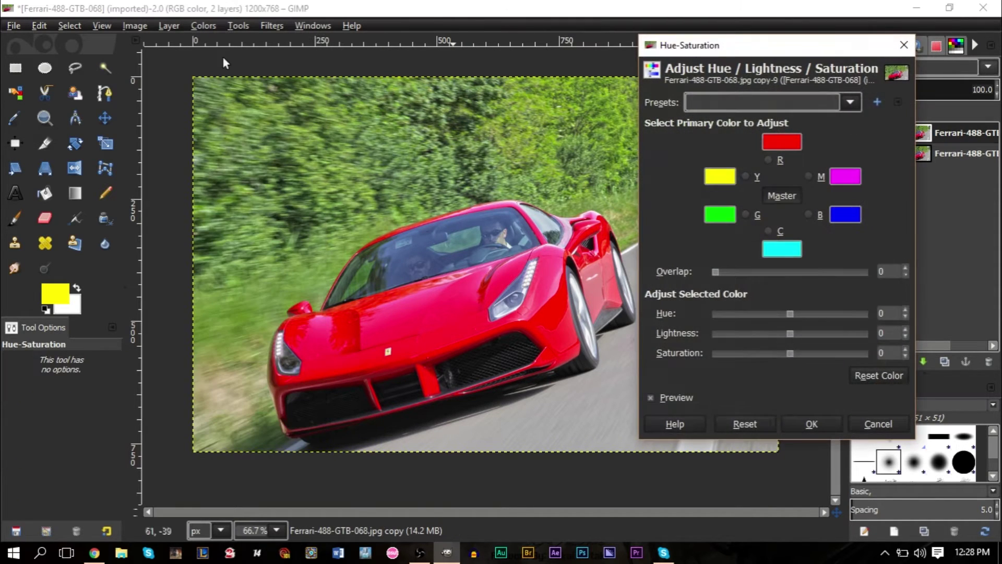
{"action": "mouse_move", "coordinate": [716, 45]}
{"action": "left_mouse_down"}
{"action": "mouse_move", "coordinate": [674, 53]}
{"action": "mouse_move", "coordinate": [753, 36]}
{"action": "mouse_move", "coordinate": [725, 35]}
{"action": "left_mouse_up"}
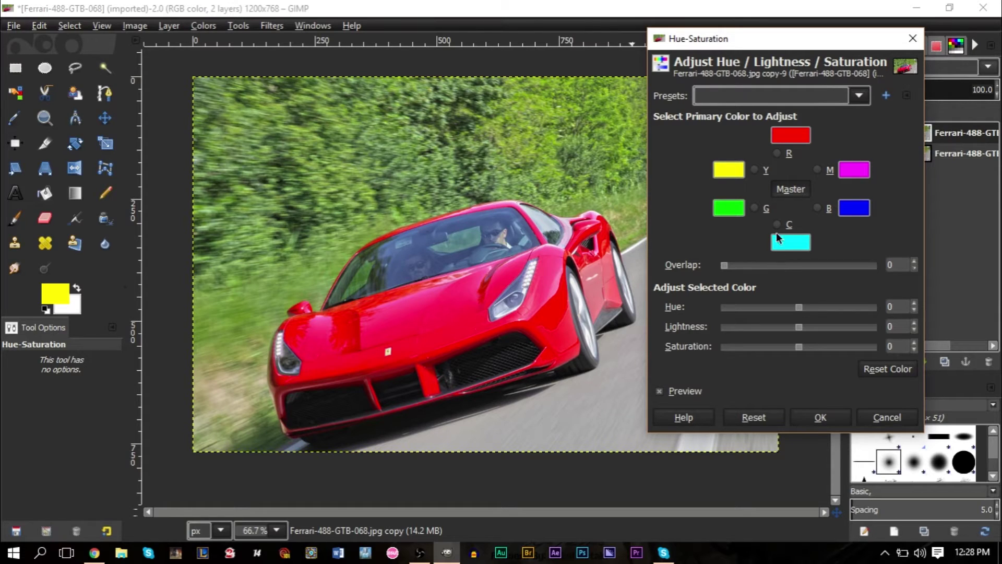
{"action": "left_click", "coordinate": [777, 154]}
{"action": "left_click_drag", "start_coordinate": [798, 308], "coordinate": [849, 329]}
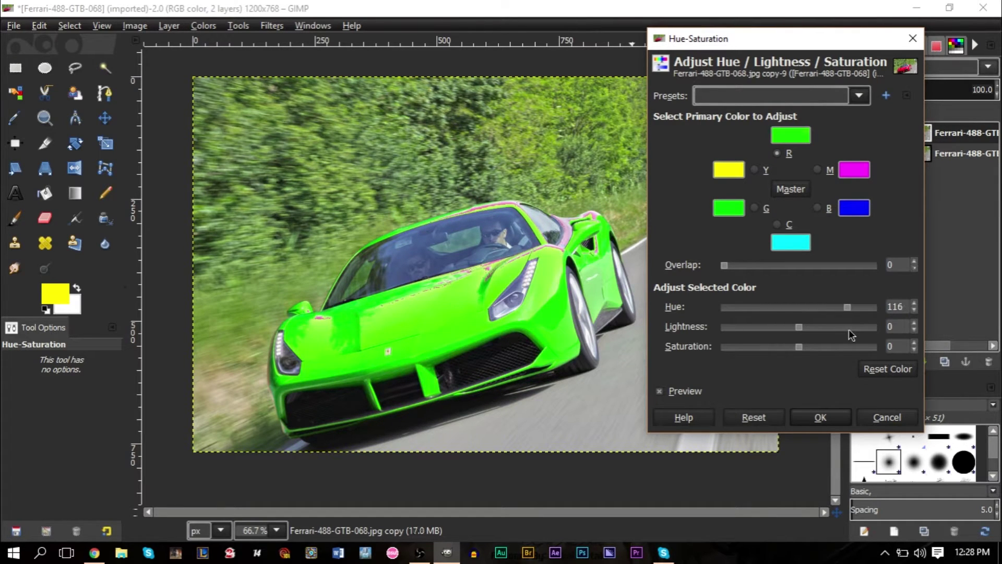
{"action": "left_click", "coordinate": [820, 417]}
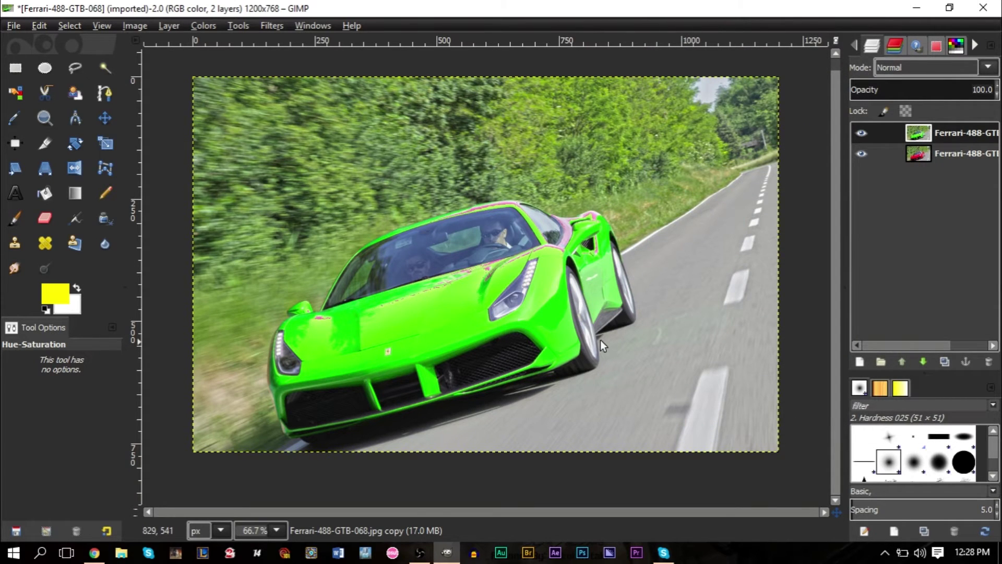
{"action": "scroll", "coordinate": [601, 340], "scroll_direction": "up", "scroll_amount": 4}
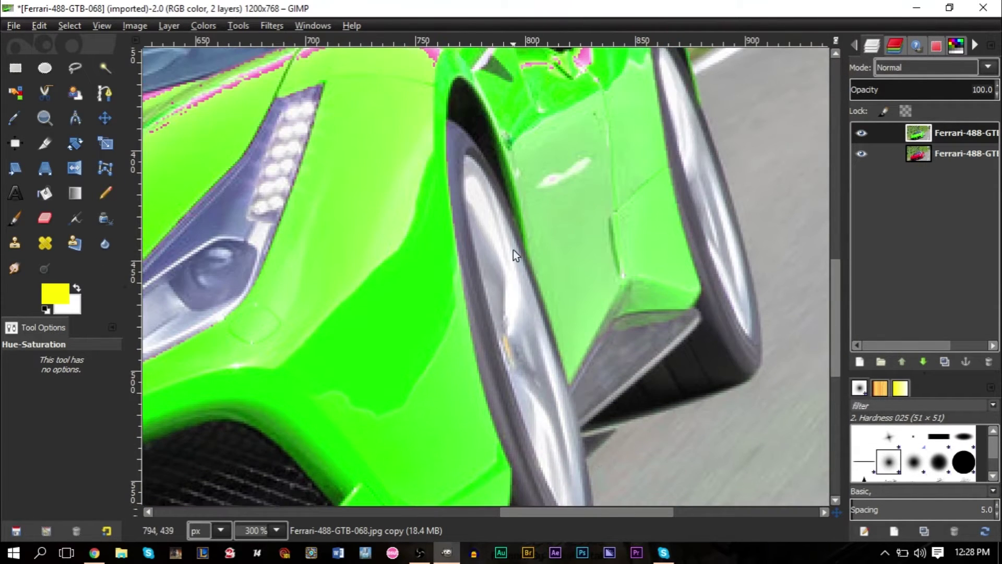
- Zoom in on the car's edges and shift the magentas' hue to 122 to green the pink fringes
{"action": "scroll", "coordinate": [507, 276], "scroll_direction": "up", "scroll_amount": 3}
{"action": "scroll", "coordinate": [666, 259], "scroll_direction": "up", "scroll_amount": 3}
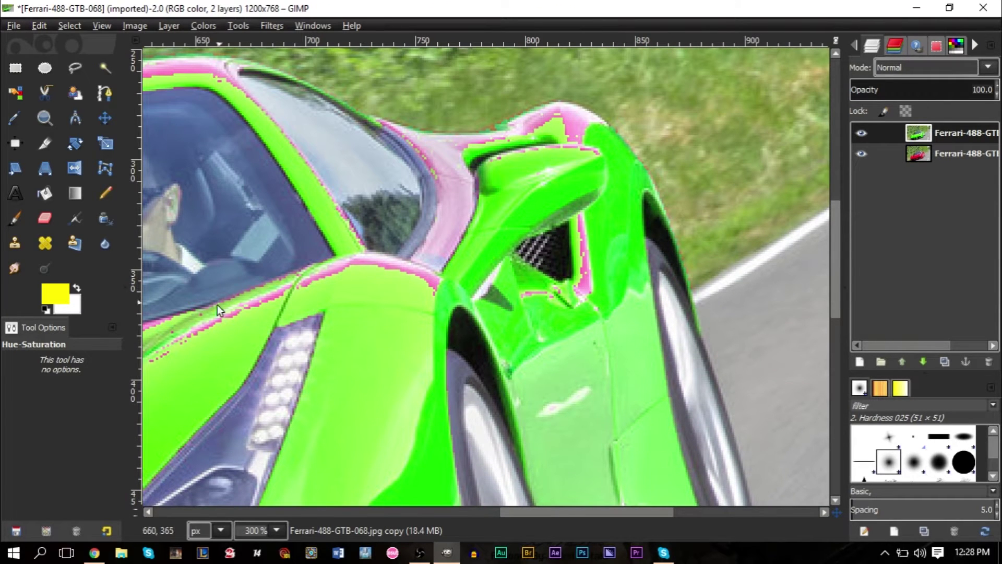
{"action": "scroll", "coordinate": [436, 296], "scroll_direction": "up", "scroll_amount": 1}
{"action": "scroll", "coordinate": [433, 267], "scroll_direction": "down", "scroll_amount": 4}
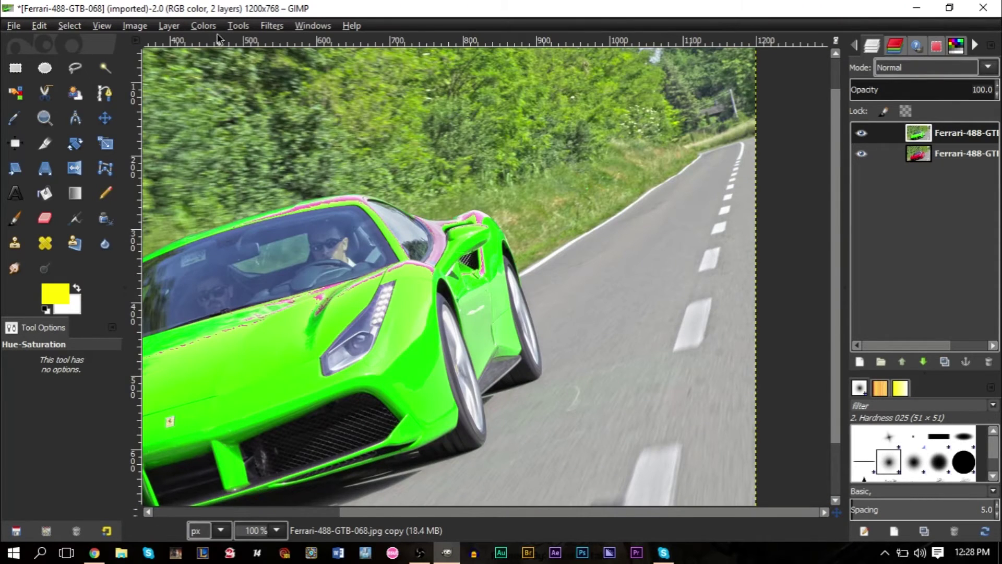
{"action": "left_click", "coordinate": [204, 25]}
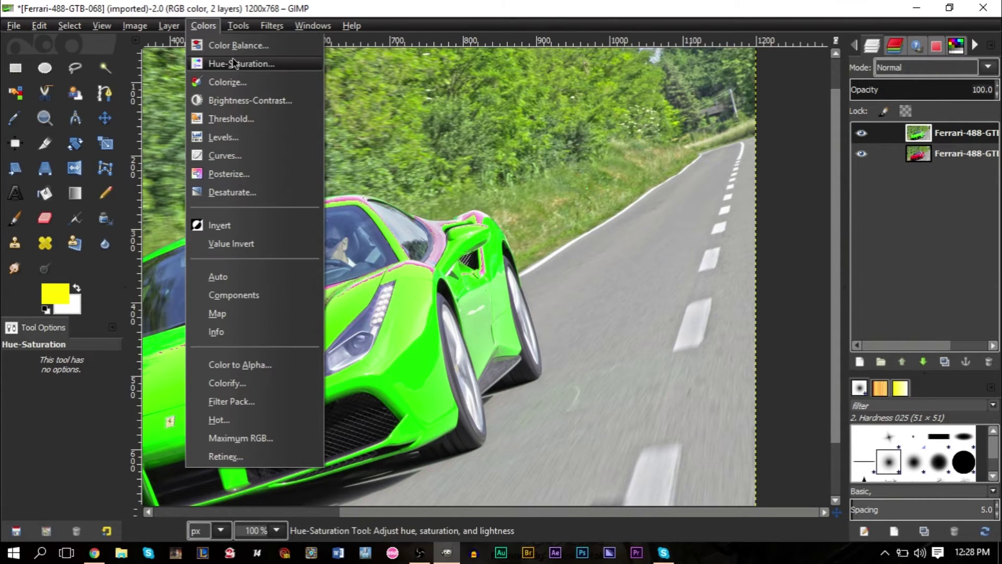
{"action": "left_click", "coordinate": [233, 63]}
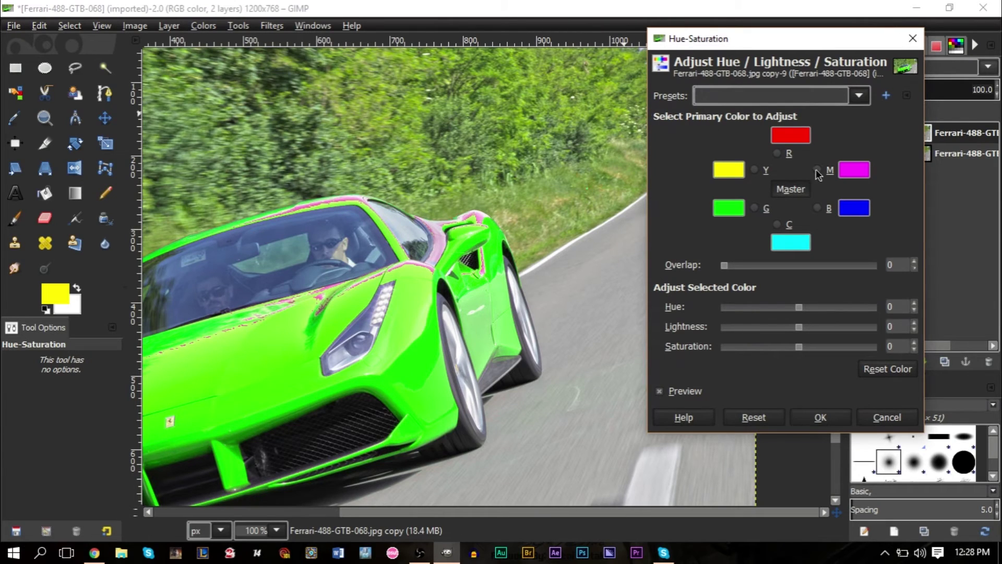
{"action": "left_click", "coordinate": [817, 170]}
{"action": "left_click_drag", "start_coordinate": [805, 309], "coordinate": [854, 321]}
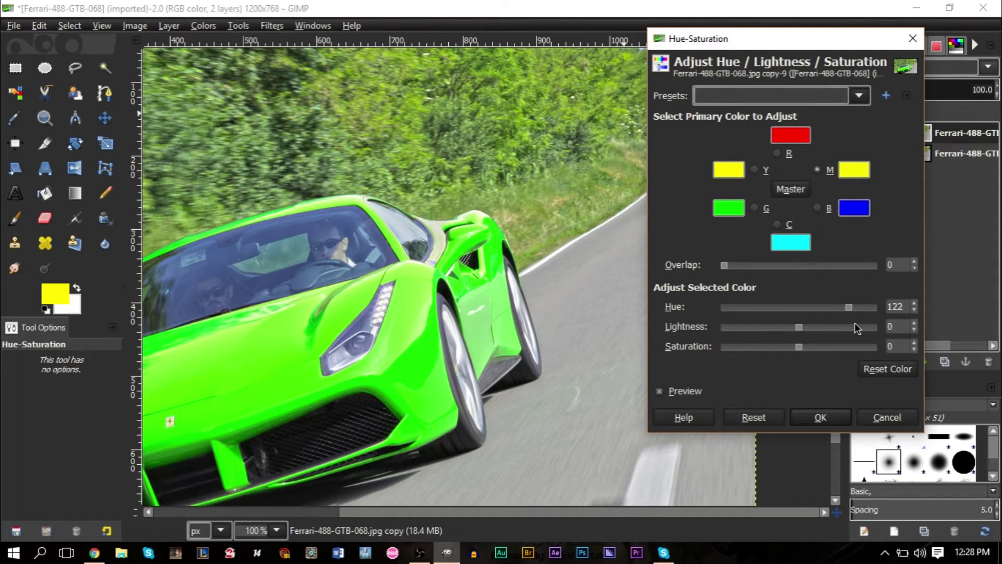
{"action": "left_click", "coordinate": [820, 416]}
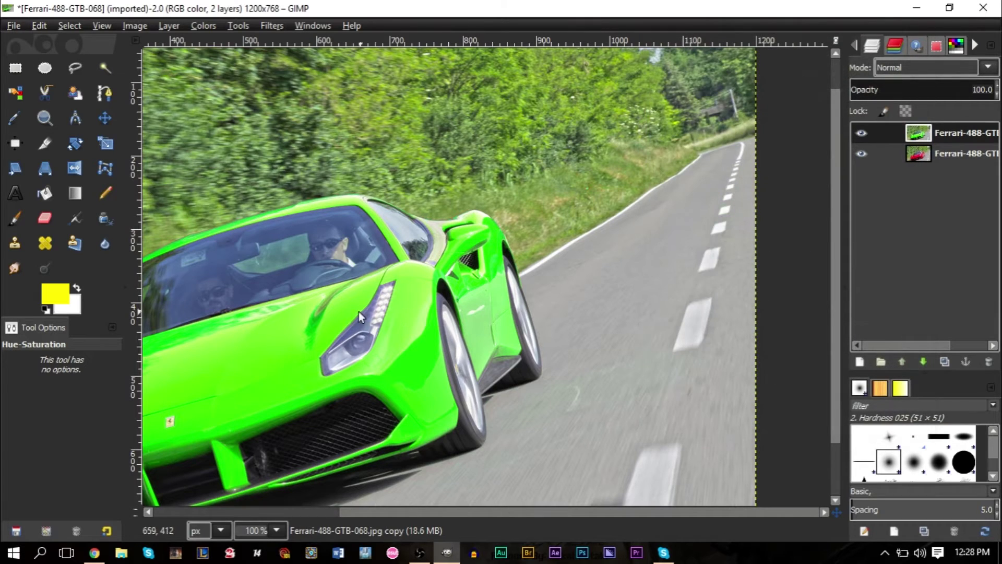
{"action": "key", "text": "minus"}
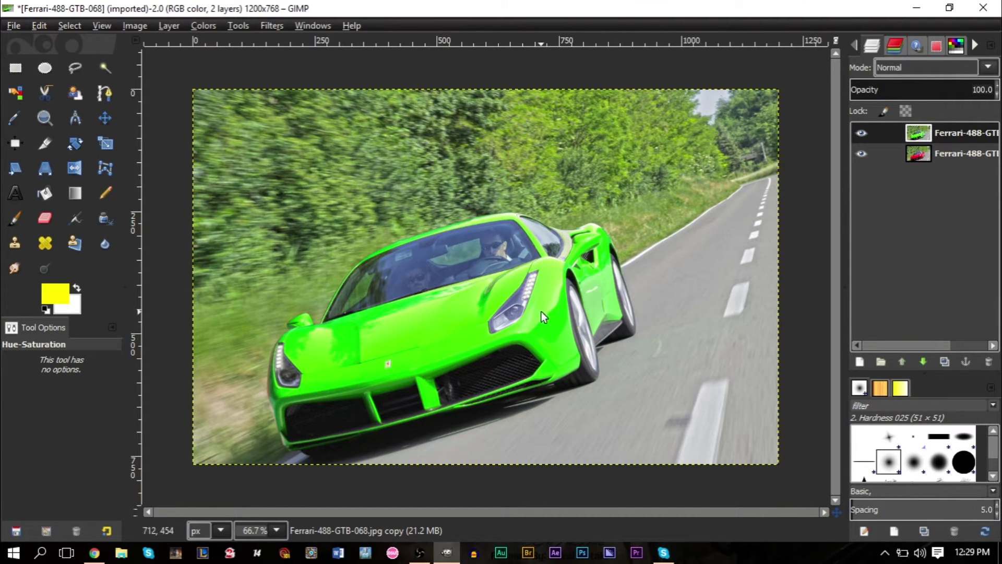
{"action": "left_click", "coordinate": [203, 25]}
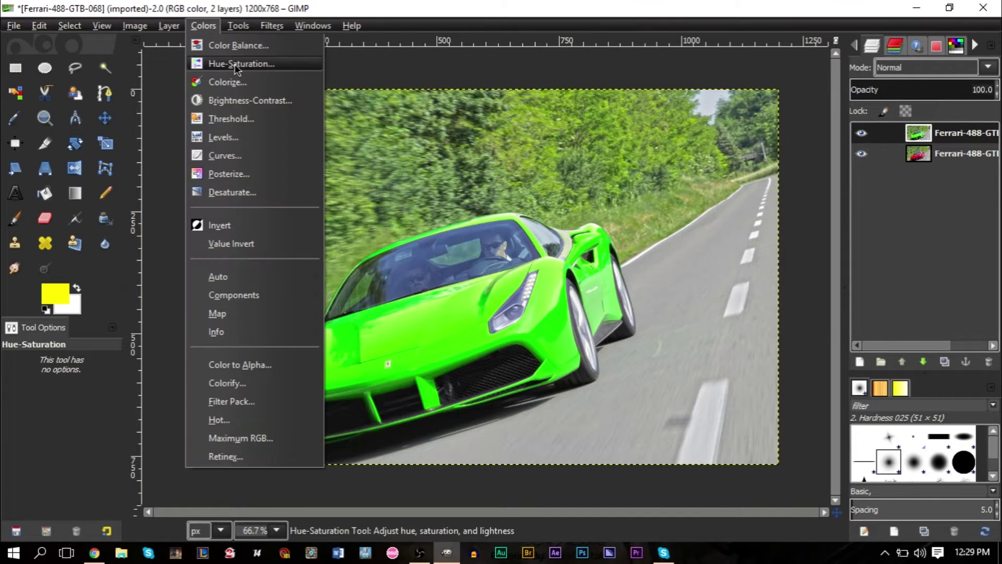
{"action": "left_click", "coordinate": [236, 63]}
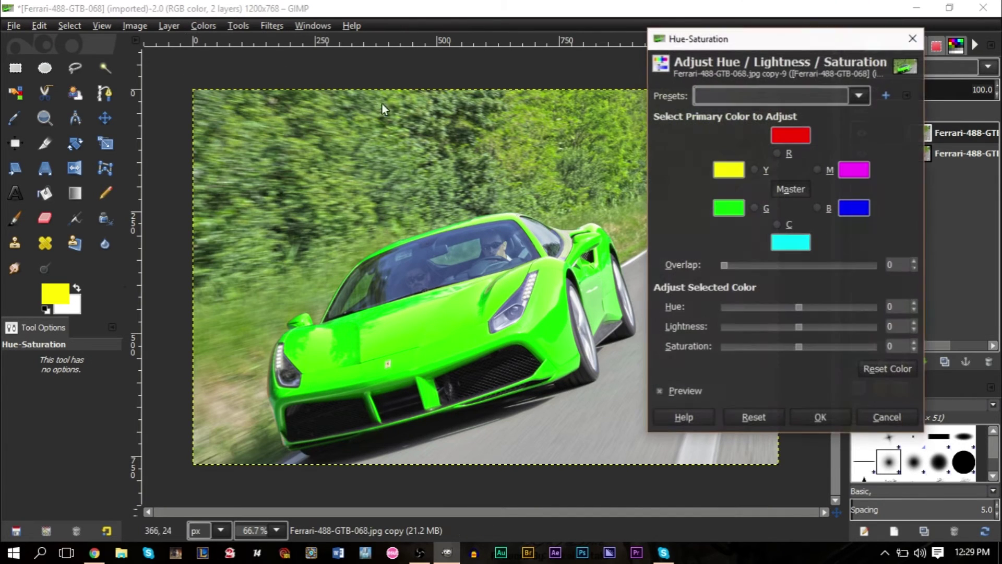
{"action": "left_click", "coordinate": [754, 209]}
{"action": "left_click_drag", "start_coordinate": [801, 307], "coordinate": [746, 301]}
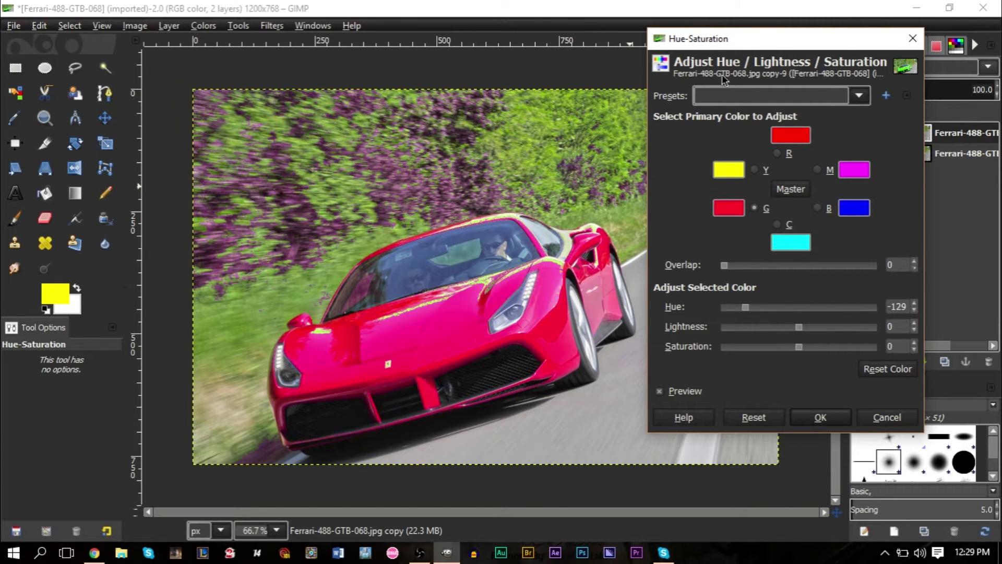
{"action": "left_click_drag", "start_coordinate": [782, 48], "coordinate": [944, 75]}
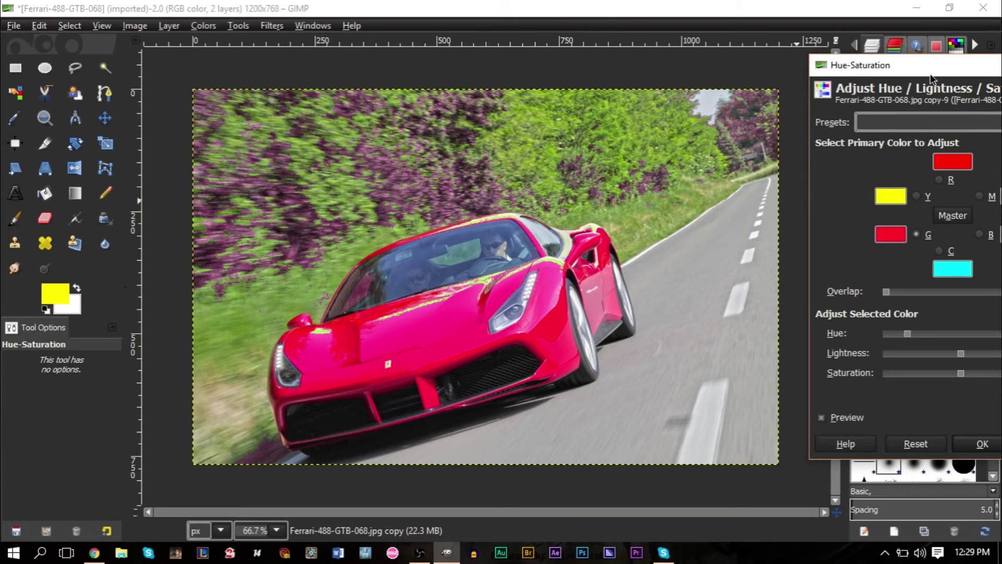
{"action": "left_click_drag", "start_coordinate": [924, 68], "coordinate": [734, 87]}
{"action": "left_click", "coordinate": [885, 84]}
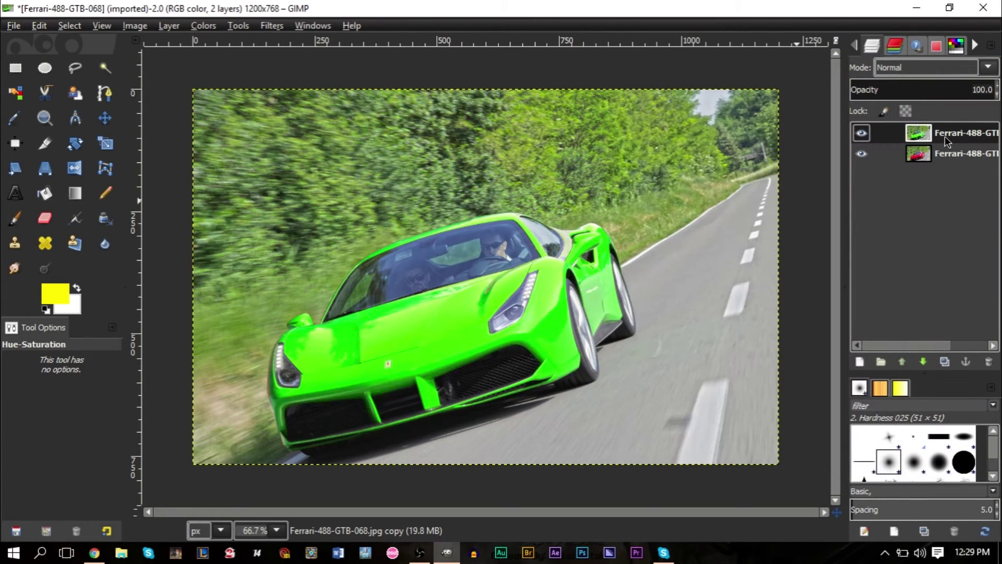
{"action": "left_click", "coordinate": [985, 363]}
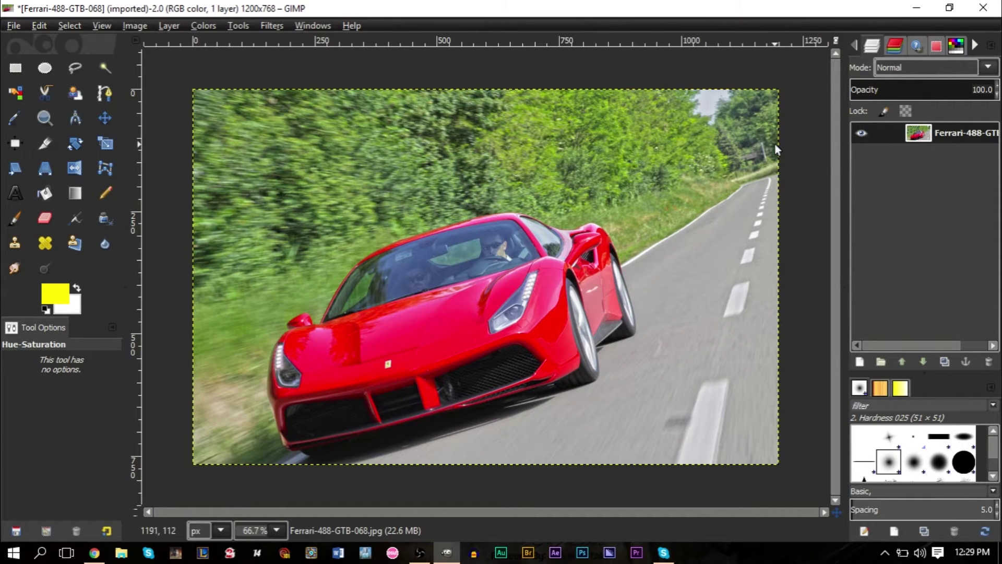
- Add a new transparent layer above the Ferrari and set its blend mode to Hue
{"action": "left_click", "coordinate": [860, 361]}
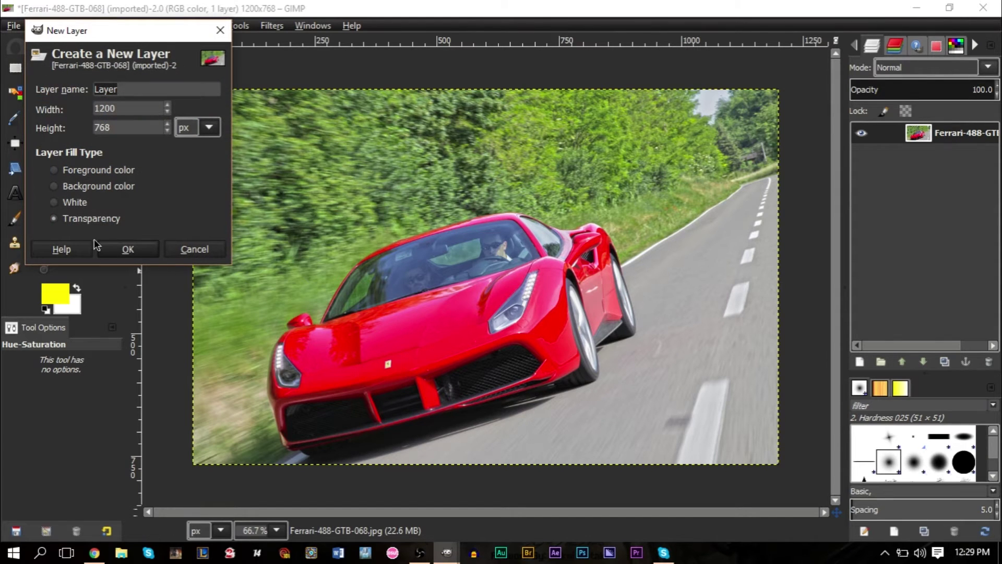
{"action": "left_click", "coordinate": [125, 249]}
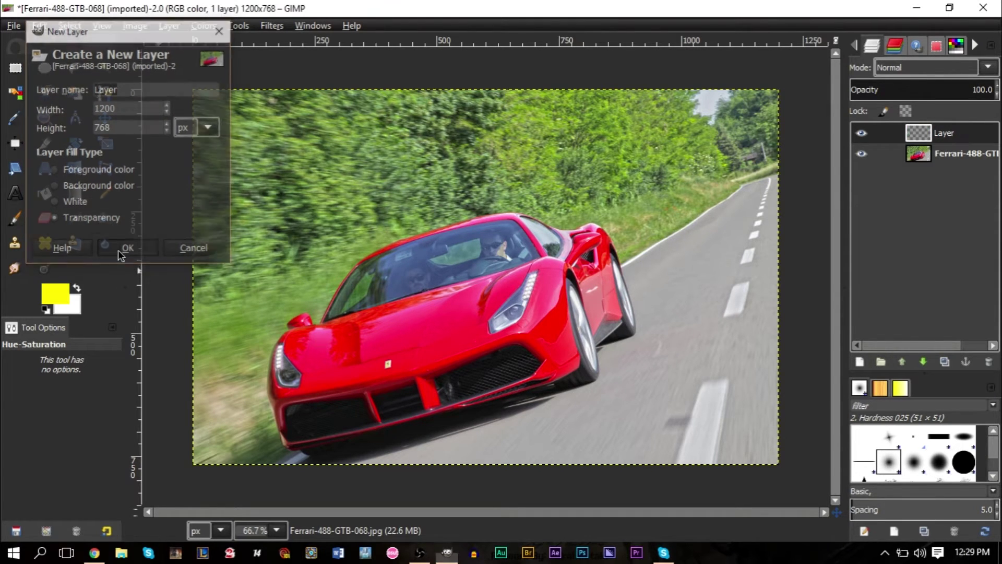
{"action": "left_click", "coordinate": [912, 71]}
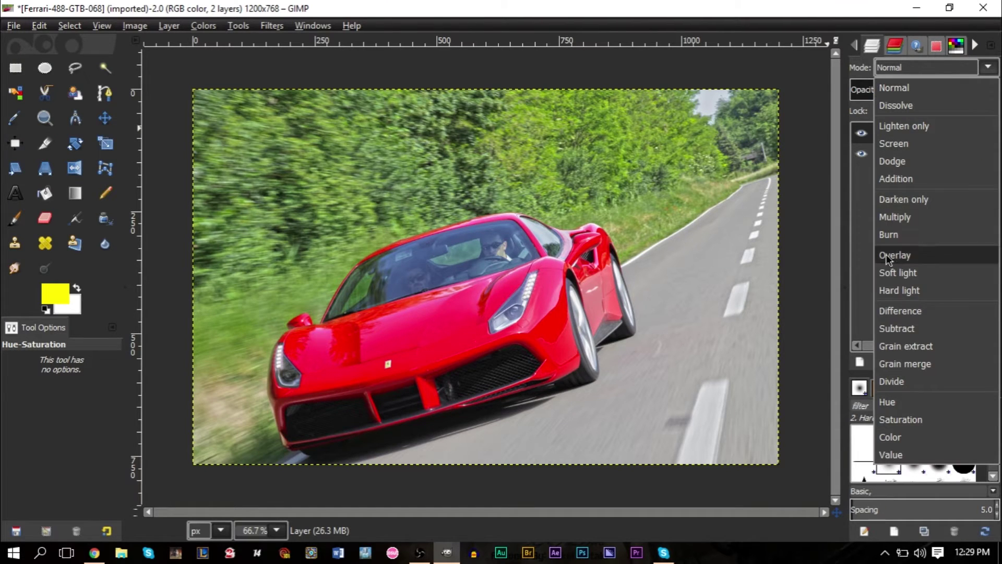
{"action": "left_click", "coordinate": [886, 401]}
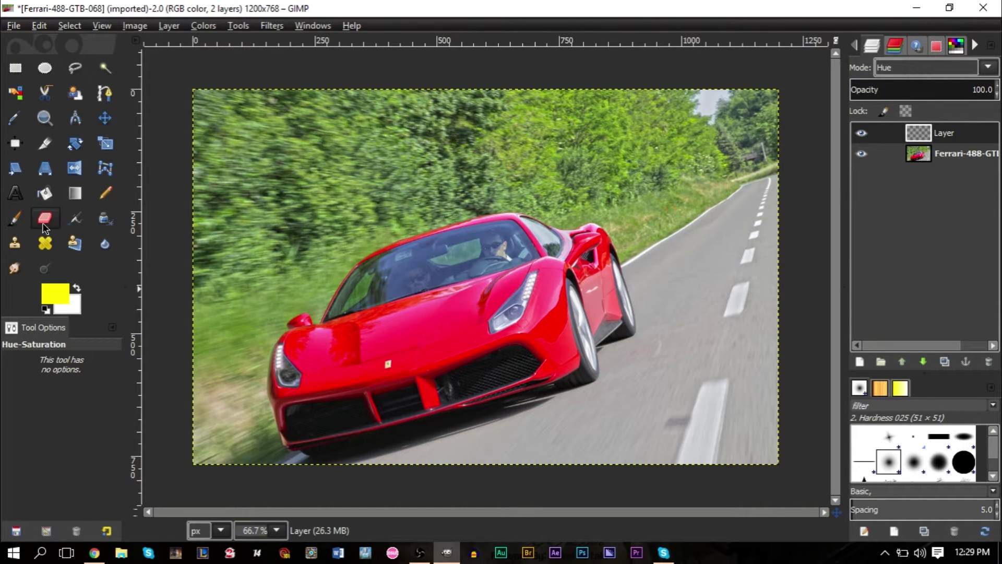
- Choose the Paintbrush with dark blue 002393 from the recent colours as the foreground
{"action": "left_click", "coordinate": [15, 219]}
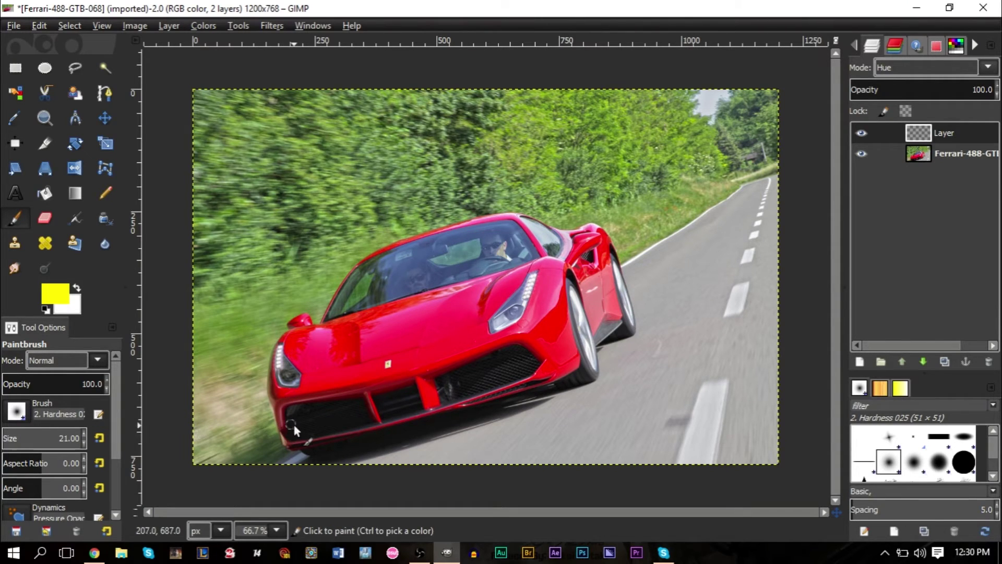
{"action": "left_click", "coordinate": [48, 291]}
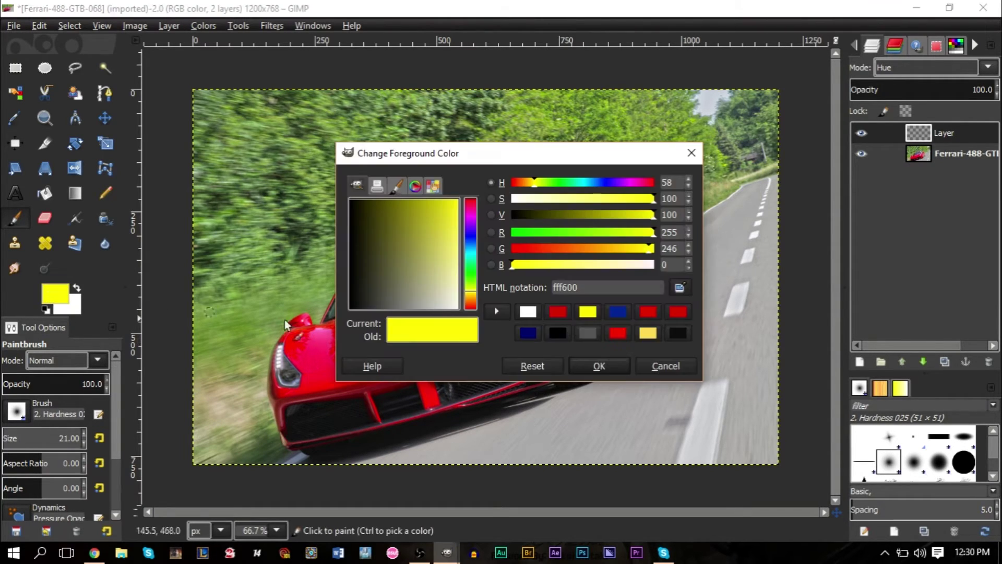
{"action": "left_click", "coordinate": [617, 313]}
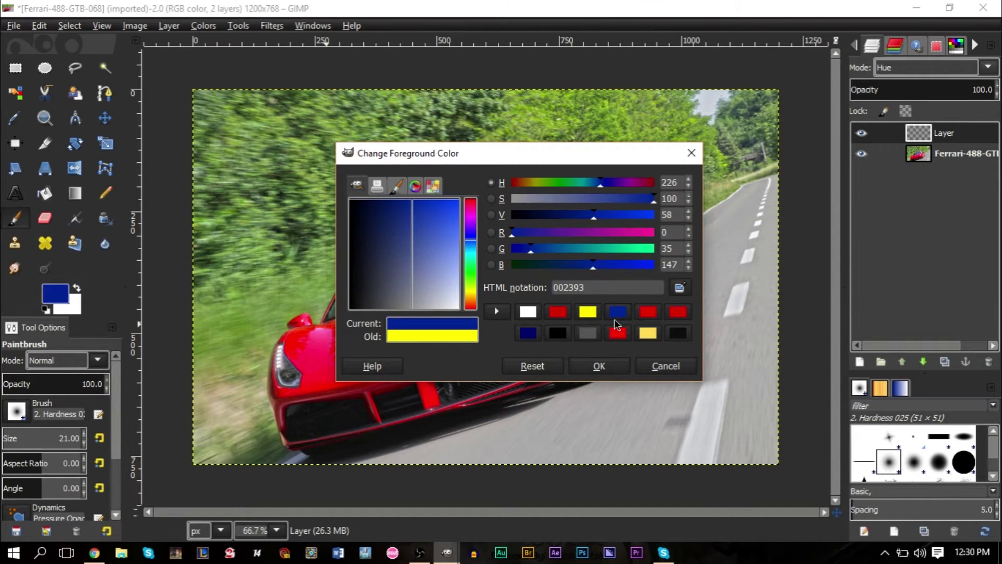
{"action": "left_click", "coordinate": [596, 371]}
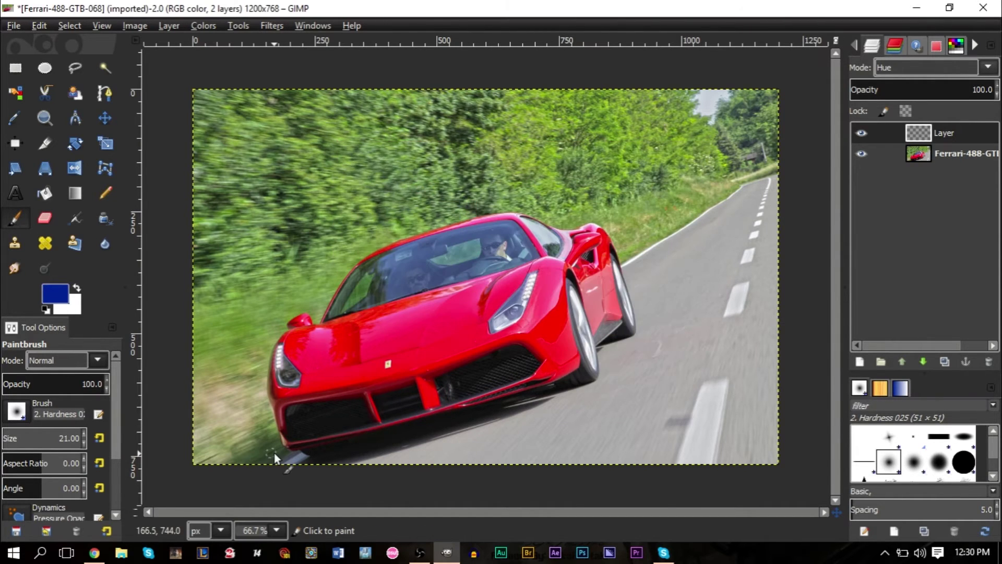
- Paint blue over the front bumper and the red areas around the headlight
{"action": "scroll", "coordinate": [275, 453], "scroll_direction": "up", "scroll_amount": 4}
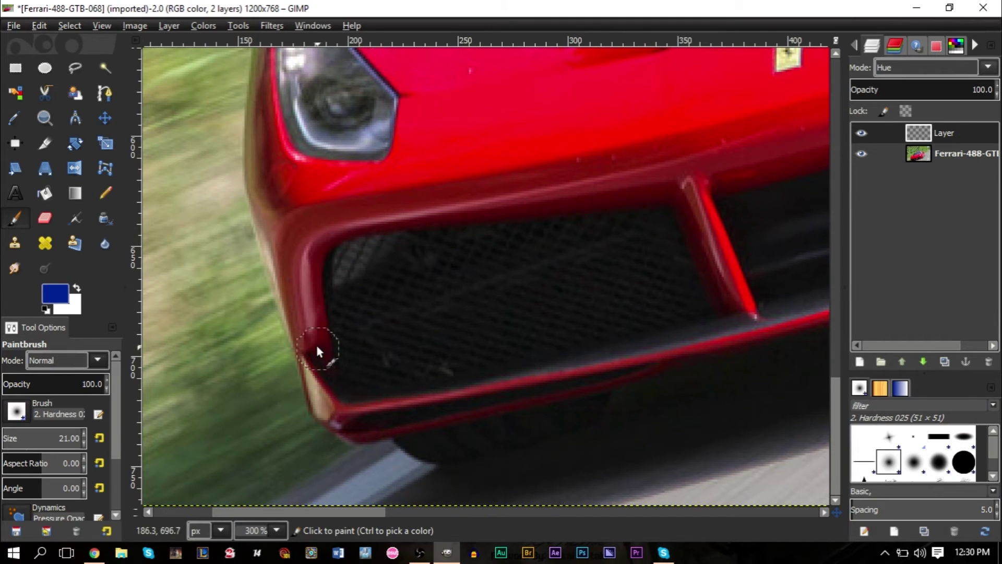
{"action": "left_click_drag", "start_coordinate": [316, 348], "coordinate": [312, 343]}
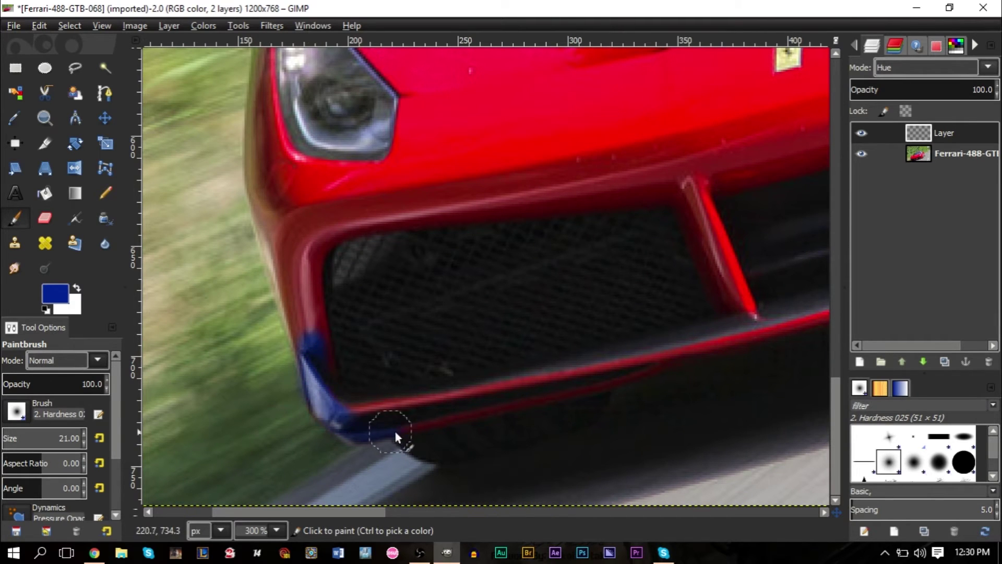
{"action": "mouse_move", "coordinate": [396, 431]}
{"action": "left_mouse_down"}
{"action": "mouse_move", "coordinate": [452, 391]}
{"action": "mouse_move", "coordinate": [351, 405]}
{"action": "mouse_move", "coordinate": [535, 401]}
{"action": "mouse_move", "coordinate": [641, 363]}
{"action": "mouse_move", "coordinate": [537, 400]}
{"action": "mouse_move", "coordinate": [590, 376]}
{"action": "mouse_move", "coordinate": [705, 370]}
{"action": "mouse_move", "coordinate": [652, 383]}
{"action": "mouse_move", "coordinate": [727, 363]}
{"action": "mouse_move", "coordinate": [740, 325]}
{"action": "mouse_move", "coordinate": [799, 305]}
{"action": "mouse_move", "coordinate": [806, 288]}
{"action": "mouse_move", "coordinate": [702, 282]}
{"action": "mouse_move", "coordinate": [788, 227]}
{"action": "mouse_move", "coordinate": [714, 226]}
{"action": "mouse_move", "coordinate": [712, 210]}
{"action": "mouse_move", "coordinate": [652, 208]}
{"action": "mouse_move", "coordinate": [652, 188]}
{"action": "mouse_move", "coordinate": [697, 153]}
{"action": "mouse_move", "coordinate": [749, 131]}
{"action": "mouse_move", "coordinate": [651, 175]}
{"action": "mouse_move", "coordinate": [673, 191]}
{"action": "mouse_move", "coordinate": [393, 221]}
{"action": "mouse_move", "coordinate": [454, 206]}
{"action": "mouse_move", "coordinate": [377, 200]}
{"action": "mouse_move", "coordinate": [617, 150]}
{"action": "mouse_move", "coordinate": [395, 175]}
{"action": "mouse_move", "coordinate": [349, 224]}
{"action": "mouse_move", "coordinate": [317, 229]}
{"action": "mouse_move", "coordinate": [309, 332]}
{"action": "left_mouse_up"}
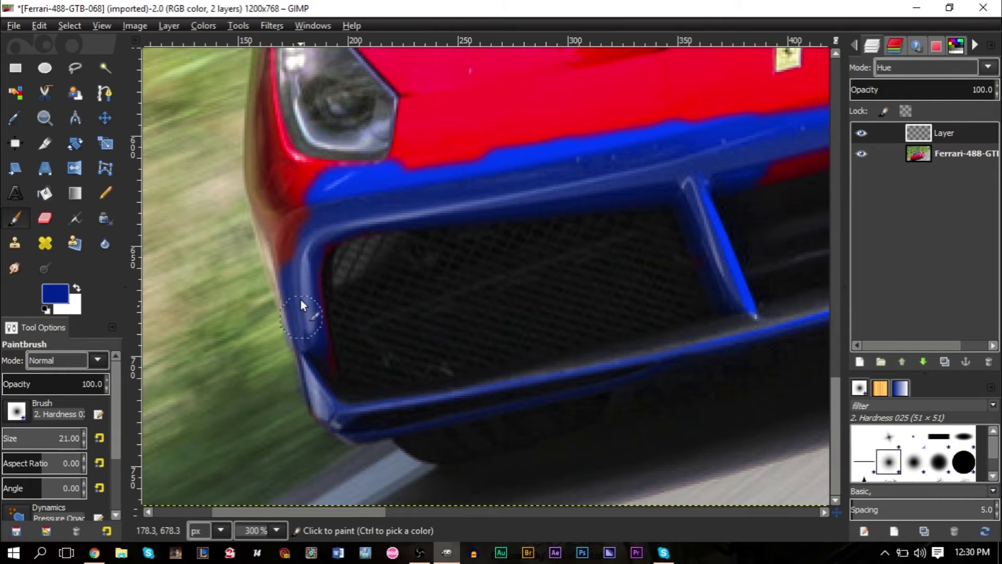
{"action": "left_click_drag", "start_coordinate": [301, 300], "coordinate": [269, 186]}
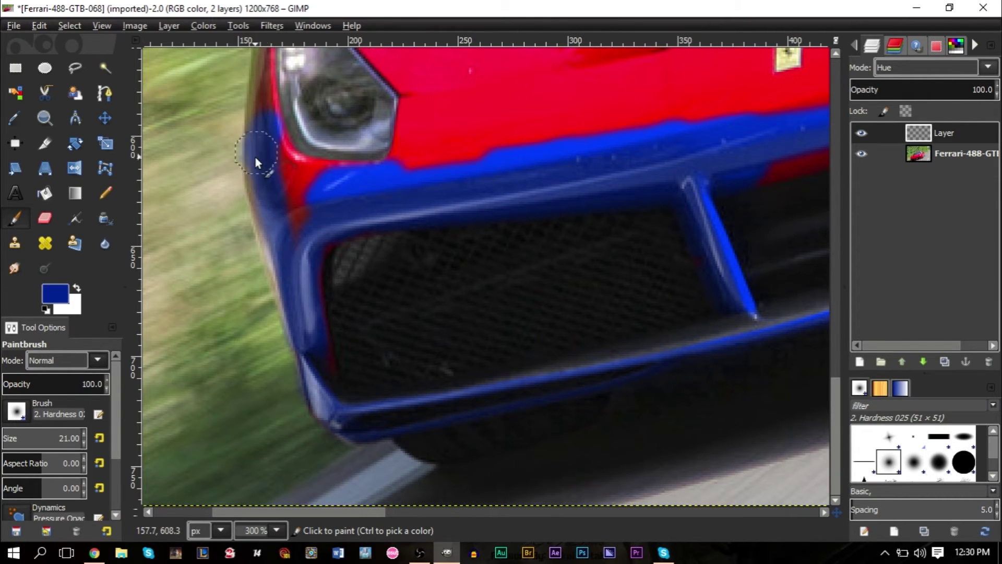
{"action": "mouse_move", "coordinate": [372, 198]}
{"action": "left_mouse_down"}
{"action": "mouse_move", "coordinate": [293, 158]}
{"action": "mouse_move", "coordinate": [340, 162]}
{"action": "mouse_move", "coordinate": [328, 198]}
{"action": "mouse_move", "coordinate": [505, 147]}
{"action": "left_mouse_up"}
{"action": "mouse_move", "coordinate": [425, 119]}
{"action": "left_mouse_down"}
{"action": "mouse_move", "coordinate": [412, 84]}
{"action": "mouse_move", "coordinate": [441, 96]}
{"action": "left_mouse_up"}
{"action": "scroll", "coordinate": [291, 118], "scroll_direction": "down", "scroll_amount": 3}
{"action": "scroll", "coordinate": [290, 118], "scroll_direction": "up", "scroll_amount": 4}
{"action": "scroll", "coordinate": [291, 115], "scroll_direction": "up", "scroll_amount": 3}
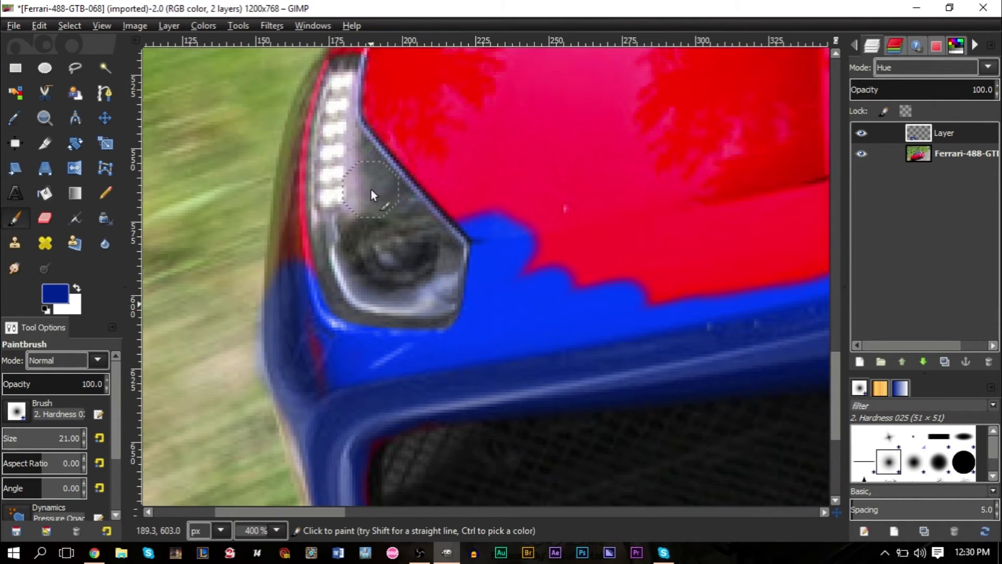
{"action": "mouse_move", "coordinate": [449, 211]}
{"action": "left_mouse_down"}
{"action": "mouse_move", "coordinate": [504, 156]}
{"action": "mouse_move", "coordinate": [481, 157]}
{"action": "mouse_move", "coordinate": [470, 144]}
{"action": "left_mouse_up"}
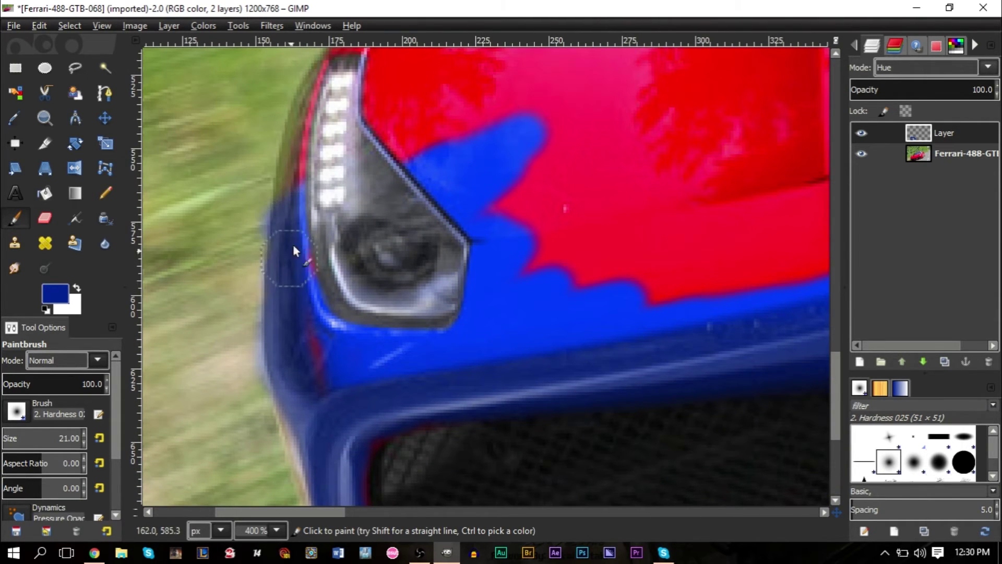
{"action": "mouse_move", "coordinate": [293, 245]}
{"action": "left_mouse_down"}
{"action": "mouse_move", "coordinate": [293, 267]}
{"action": "mouse_move", "coordinate": [301, 179]}
{"action": "mouse_move", "coordinate": [341, 75]}
{"action": "mouse_move", "coordinate": [374, 79]}
{"action": "mouse_move", "coordinate": [414, 123]}
{"action": "mouse_move", "coordinate": [576, 113]}
{"action": "mouse_move", "coordinate": [493, 97]}
{"action": "mouse_move", "coordinate": [389, 99]}
{"action": "mouse_move", "coordinate": [456, 83]}
{"action": "mouse_move", "coordinate": [624, 134]}
{"action": "mouse_move", "coordinate": [455, 216]}
{"action": "mouse_move", "coordinate": [528, 229]}
{"action": "mouse_move", "coordinate": [397, 216]}
{"action": "mouse_move", "coordinate": [466, 252]}
{"action": "mouse_move", "coordinate": [707, 219]}
{"action": "mouse_move", "coordinate": [705, 234]}
{"action": "mouse_move", "coordinate": [664, 277]}
{"action": "left_mouse_up"}
- Enlarge the brush and paint the hood, front fender, roofline and rear quarter blue
{"action": "scroll", "coordinate": [673, 252], "scroll_direction": "down", "scroll_amount": 2, "text": "ctrl"}
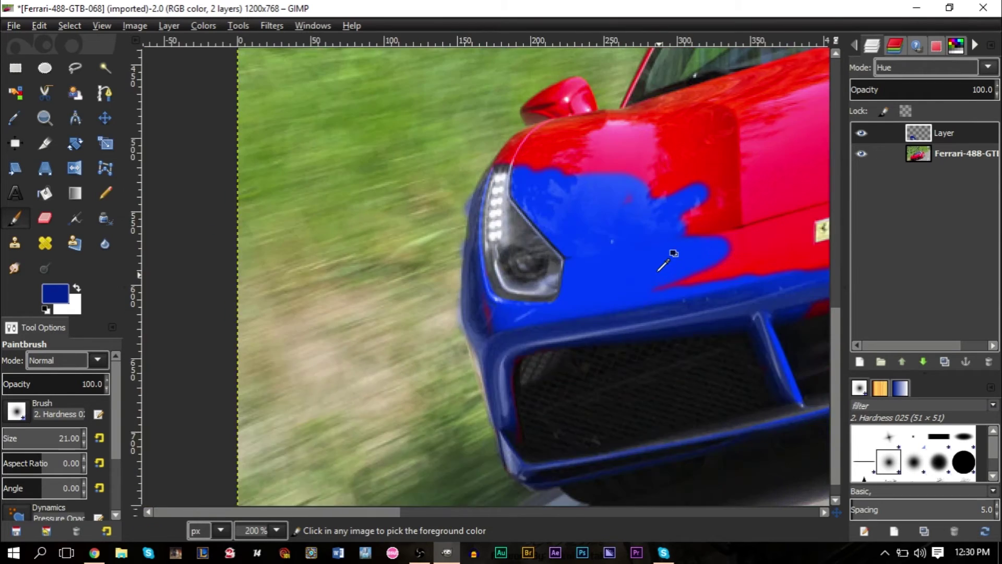
{"action": "scroll", "coordinate": [678, 250], "scroll_direction": "down", "scroll_amount": 3, "text": "ctrl"}
{"action": "scroll", "coordinate": [396, 303], "scroll_direction": "up", "scroll_amount": 2, "text": "ctrl"}
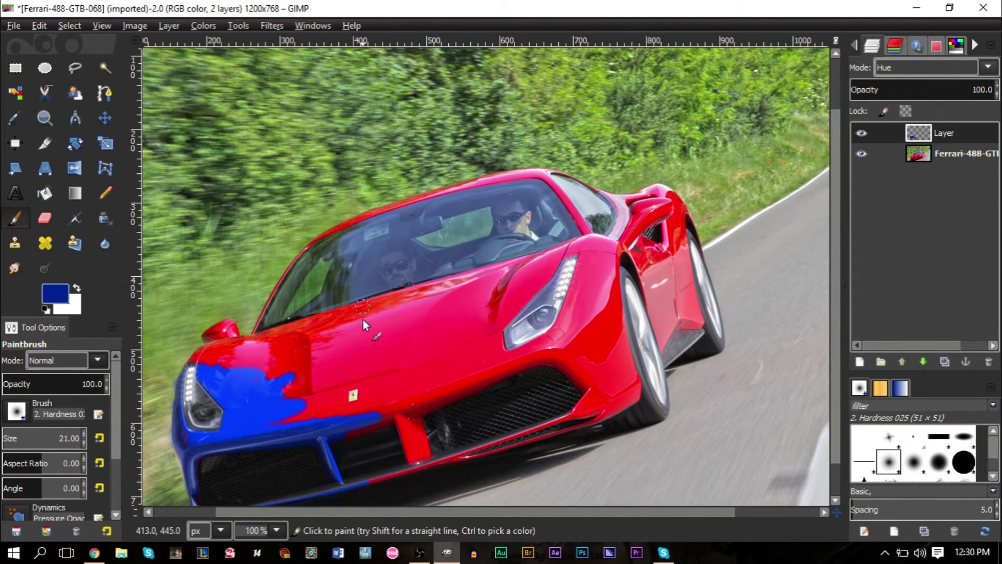
{"action": "key", "text": "bracketright"}
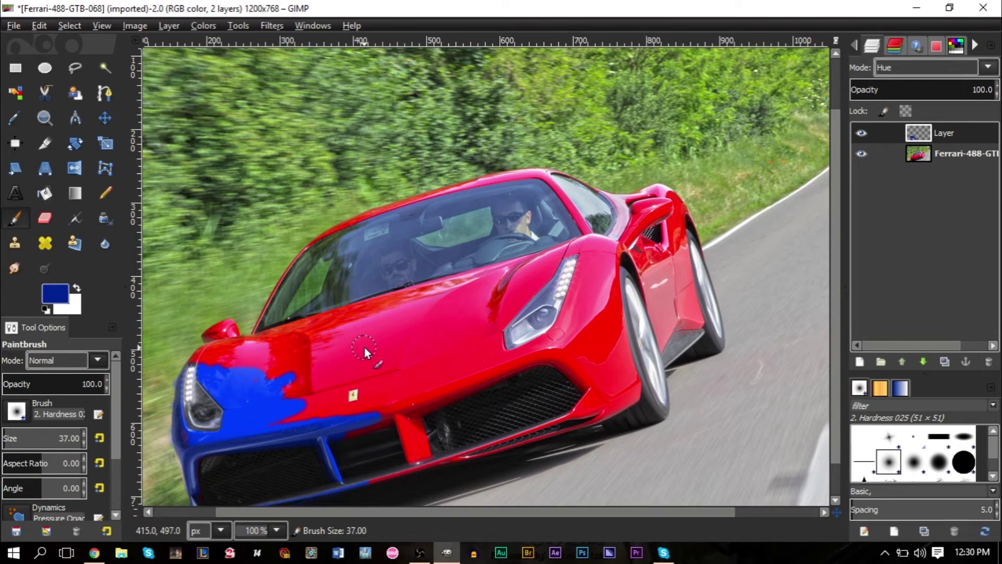
{"action": "key", "text": "bracketright"}
{"action": "key", "text": "bracketright"}
{"action": "key", "text": "bracketright"}
{"action": "key", "text": "bracketright"}
{"action": "key", "text": "bracketright"}
{"action": "key", "text": "bracketright"}
{"action": "key", "text": "bracketright"}
{"action": "key", "text": "bracketright"}
{"action": "key", "text": "bracketright"}
{"action": "key", "text": "bracketright"}
{"action": "key", "text": "bracketright"}
{"action": "key", "text": "bracketright"}
{"action": "key", "text": "bracketright"}
{"action": "key", "text": "bracketright"}
{"action": "key", "text": "bracketright"}
{"action": "mouse_move", "coordinate": [299, 406]}
{"action": "left_mouse_down"}
{"action": "mouse_move", "coordinate": [371, 414]}
{"action": "mouse_move", "coordinate": [313, 423]}
{"action": "mouse_move", "coordinate": [409, 423]}
{"action": "mouse_move", "coordinate": [380, 462]}
{"action": "mouse_move", "coordinate": [398, 463]}
{"action": "mouse_move", "coordinate": [359, 479]}
{"action": "left_mouse_up"}
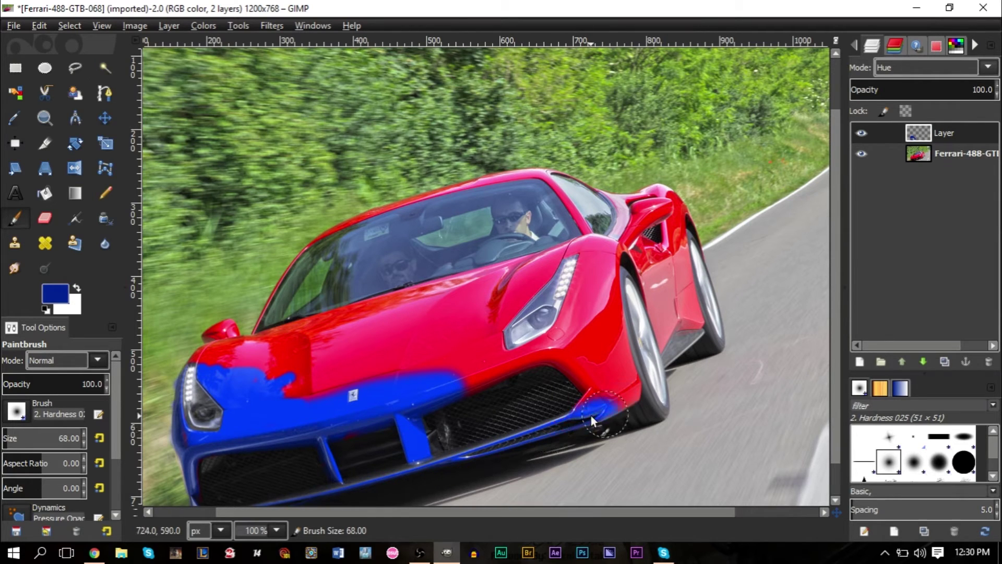
{"action": "left_click_drag", "start_coordinate": [626, 367], "coordinate": [621, 293]}
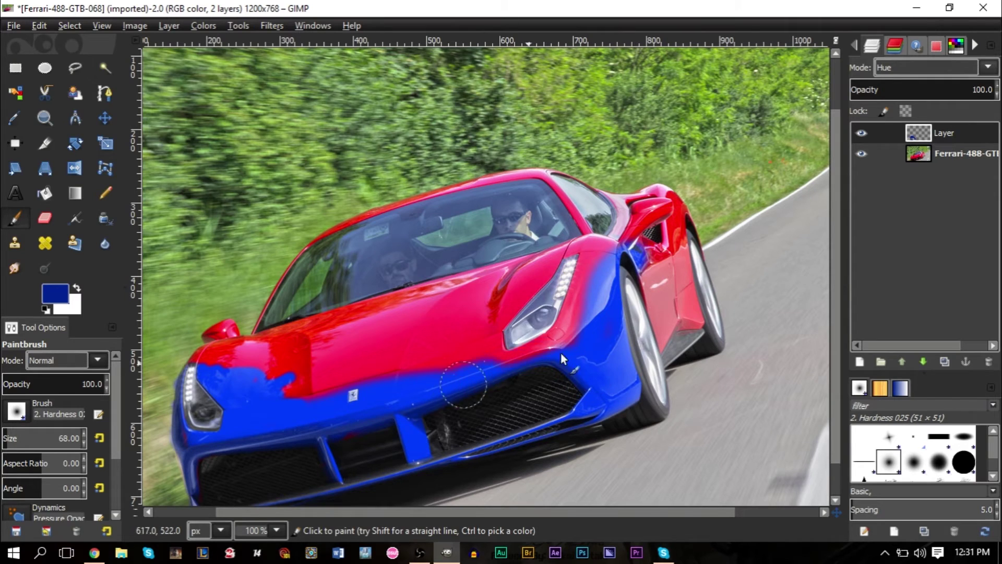
{"action": "mouse_move", "coordinate": [459, 380]}
{"action": "left_mouse_down"}
{"action": "mouse_move", "coordinate": [648, 275]}
{"action": "mouse_move", "coordinate": [568, 256]}
{"action": "left_mouse_up"}
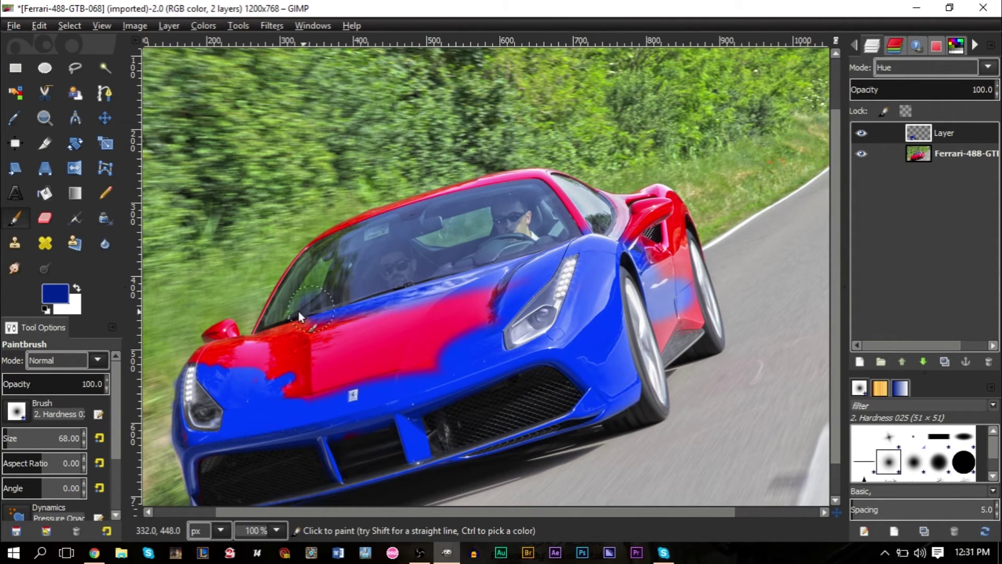
{"action": "left_click_drag", "start_coordinate": [215, 343], "coordinate": [194, 364]}
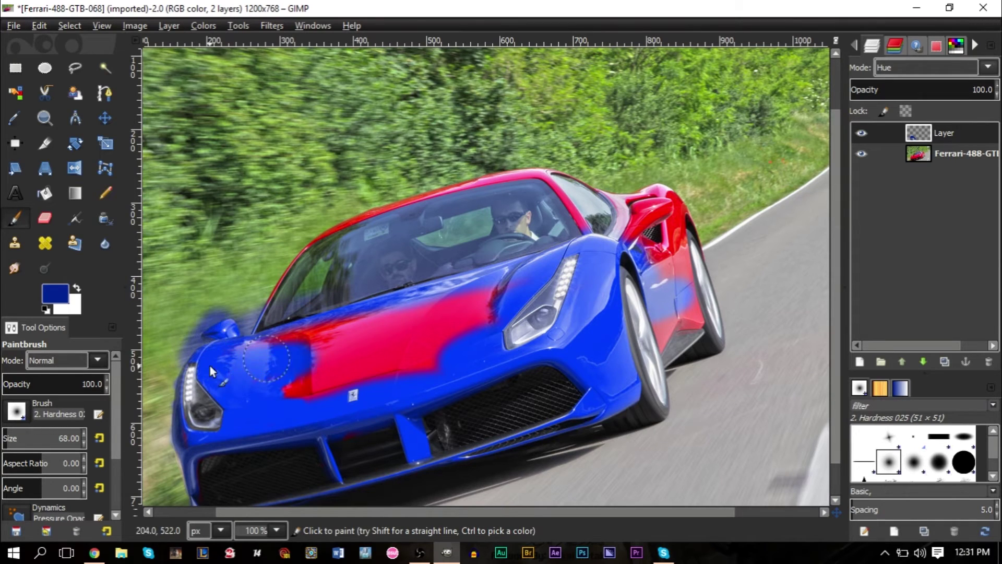
{"action": "mouse_move", "coordinate": [312, 343]}
{"action": "left_mouse_down"}
{"action": "mouse_move", "coordinate": [296, 327]}
{"action": "mouse_move", "coordinate": [503, 298]}
{"action": "mouse_move", "coordinate": [419, 353]}
{"action": "mouse_move", "coordinate": [402, 386]}
{"action": "left_mouse_up"}
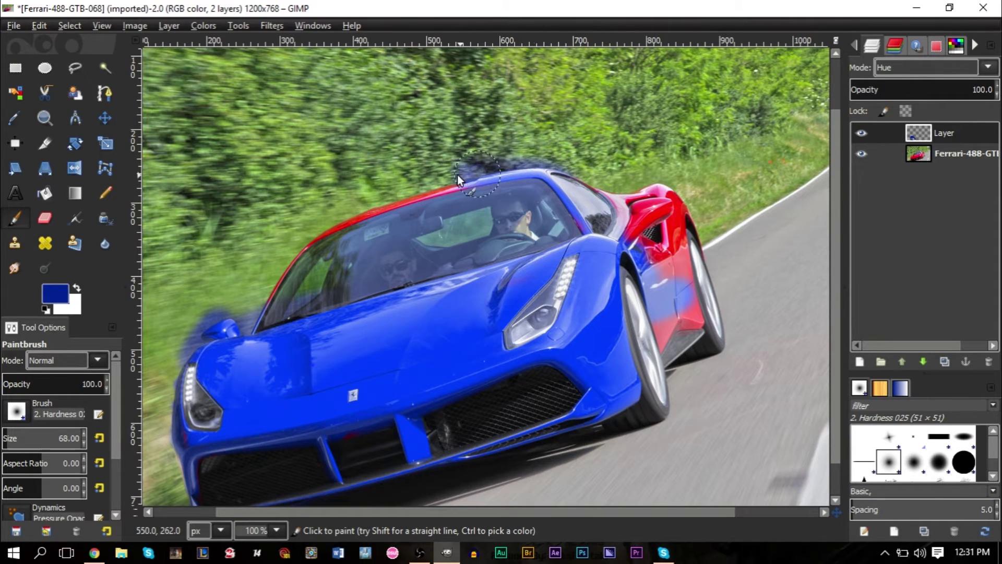
{"action": "mouse_move", "coordinate": [457, 174]}
{"action": "left_mouse_down"}
{"action": "mouse_move", "coordinate": [337, 221]}
{"action": "mouse_move", "coordinate": [416, 202]}
{"action": "left_mouse_up"}
{"action": "mouse_move", "coordinate": [694, 313]}
{"action": "left_mouse_down"}
{"action": "mouse_move", "coordinate": [641, 193]}
{"action": "mouse_move", "coordinate": [599, 194]}
{"action": "mouse_move", "coordinate": [644, 193]}
{"action": "mouse_move", "coordinate": [692, 209]}
{"action": "mouse_move", "coordinate": [694, 256]}
{"action": "left_mouse_up"}
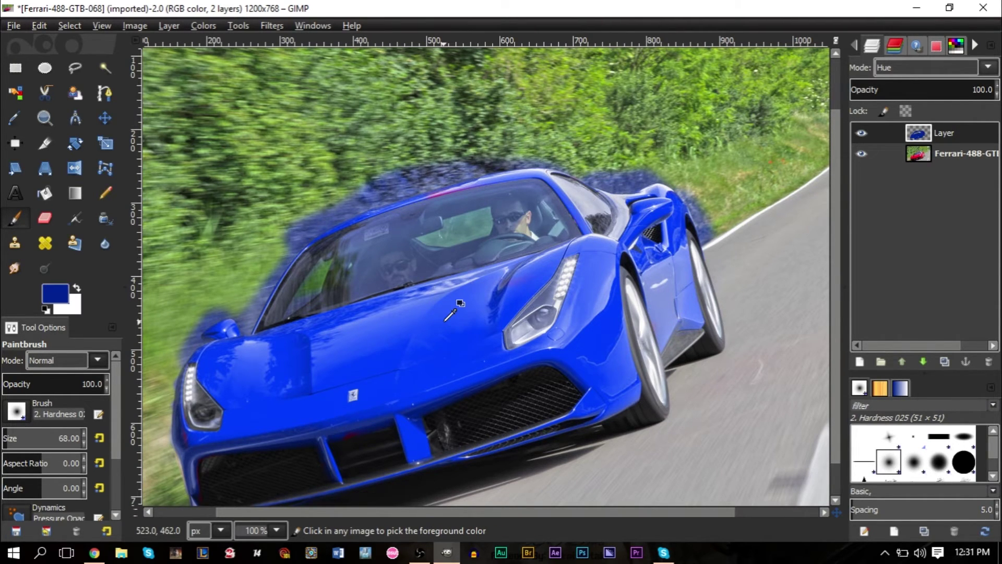
- Toggle the Hue layer's visibility to compare the blue car with the original red
{"action": "scroll", "coordinate": [446, 317], "scroll_direction": "down", "scroll_amount": 2}
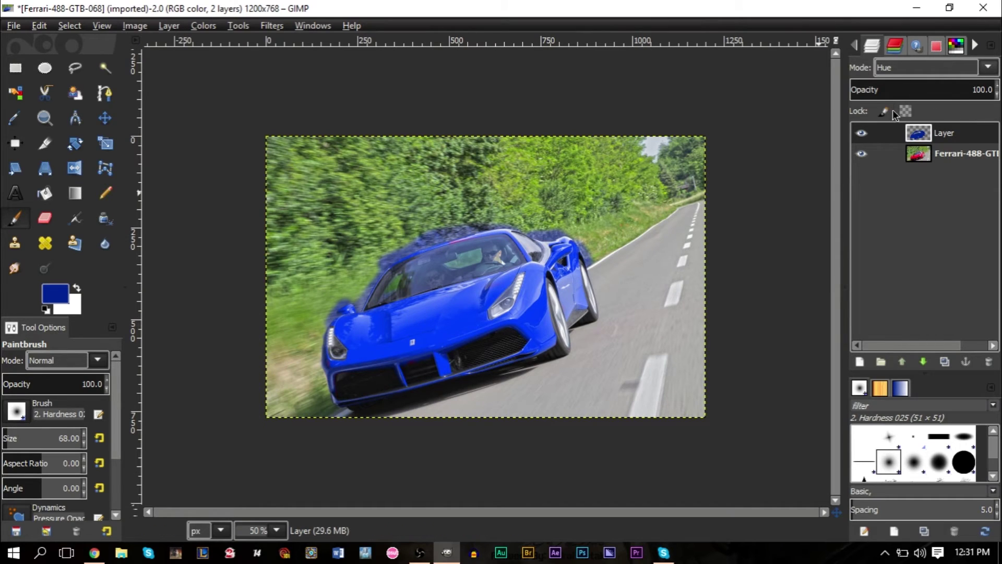
{"action": "left_click", "coordinate": [861, 133]}
{"action": "left_click", "coordinate": [861, 134]}
{"action": "left_click", "coordinate": [861, 134]}
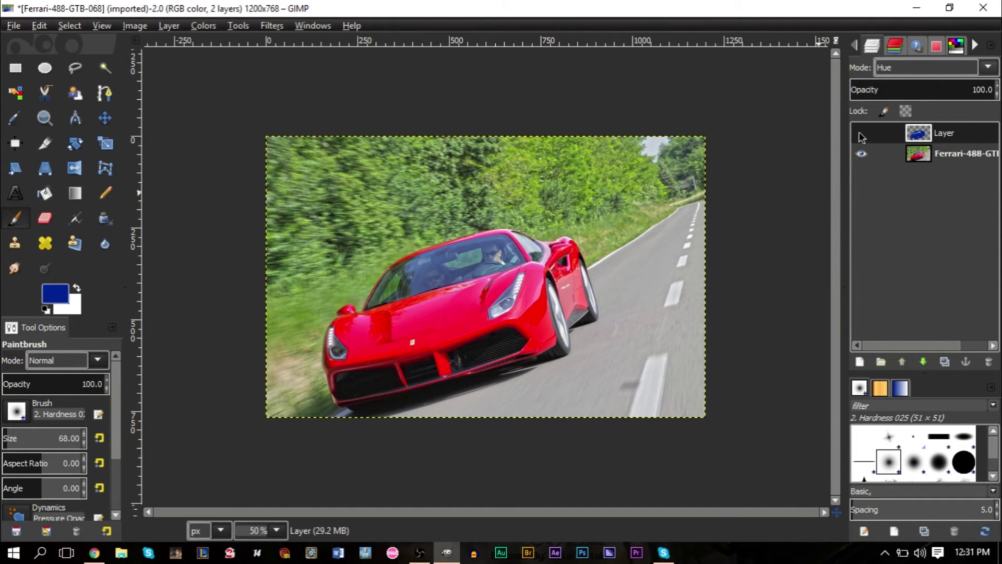
{"action": "left_click", "coordinate": [861, 134]}
{"action": "left_click", "coordinate": [861, 134]}
{"action": "left_click", "coordinate": [861, 133]}
{"action": "left_click", "coordinate": [861, 133]}
{"action": "left_click", "coordinate": [861, 133]}
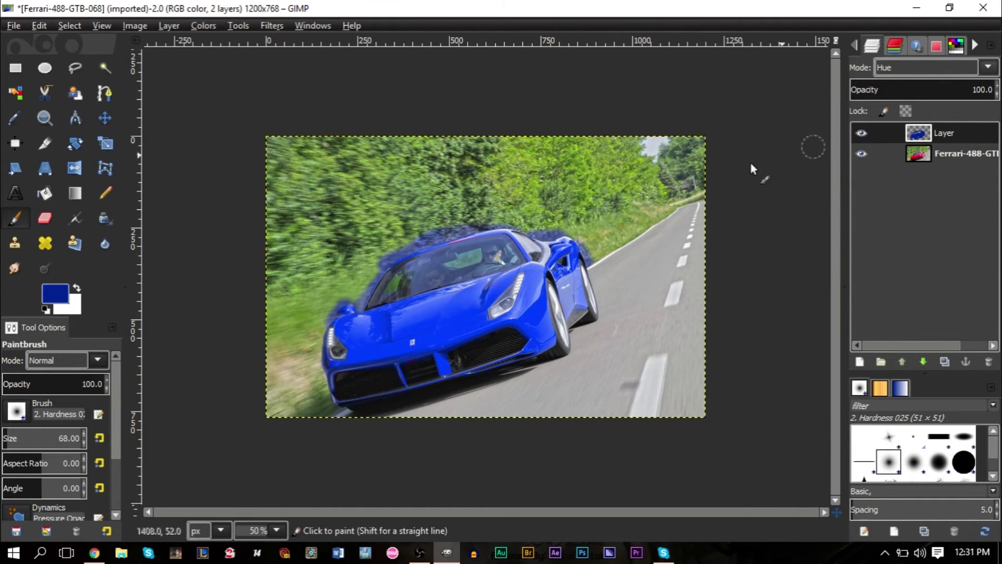
{"action": "key", "text": "2"}
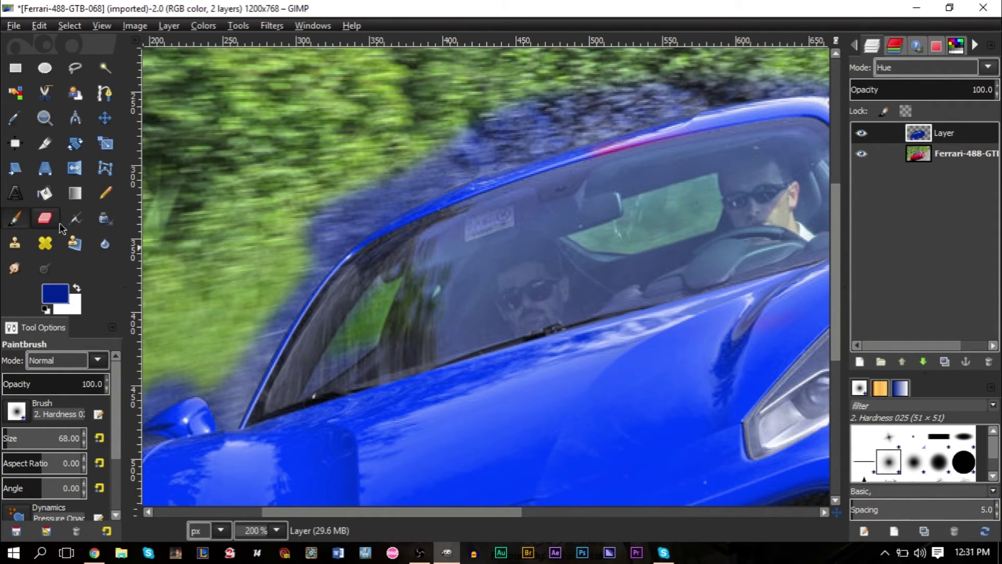
{"action": "left_click", "coordinate": [46, 219]}
- Shrink the eraser and erase the blue fringe over the grass beside the car
{"action": "scroll", "coordinate": [227, 386], "scroll_direction": "down", "scroll_amount": 3}
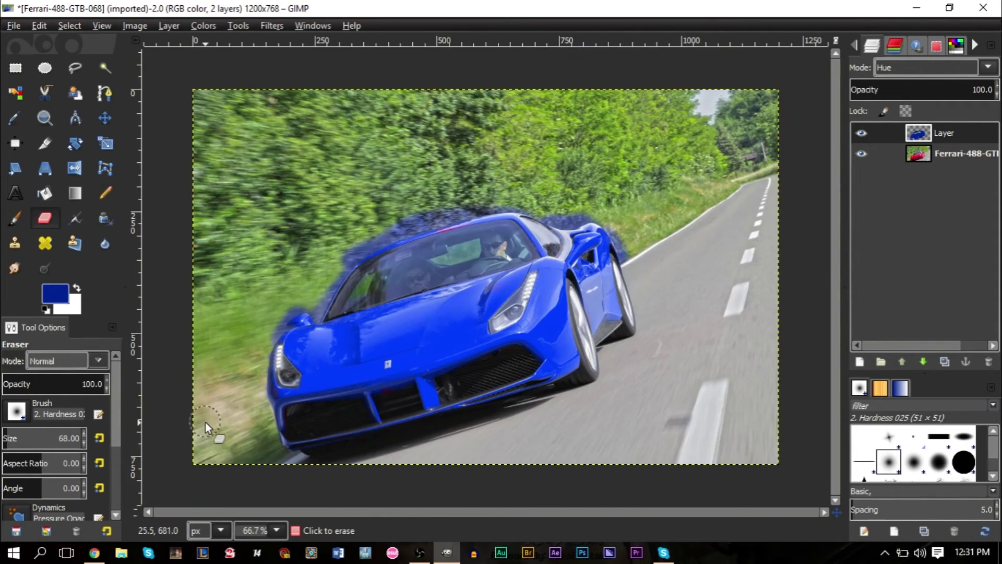
{"action": "scroll", "coordinate": [205, 422], "scroll_direction": "up", "scroll_amount": 4}
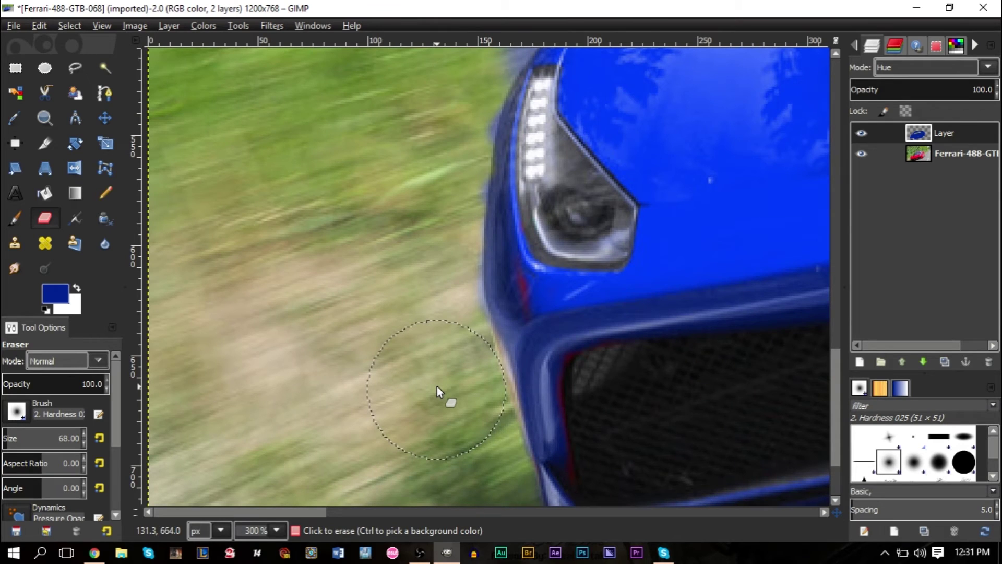
{"action": "key", "text": "bracketleft"}
{"action": "key", "text": "bracketleft"}
{"action": "key", "text": "bracketleft"}
{"action": "key", "text": "bracketleft"}
{"action": "key", "text": "bracketleft"}
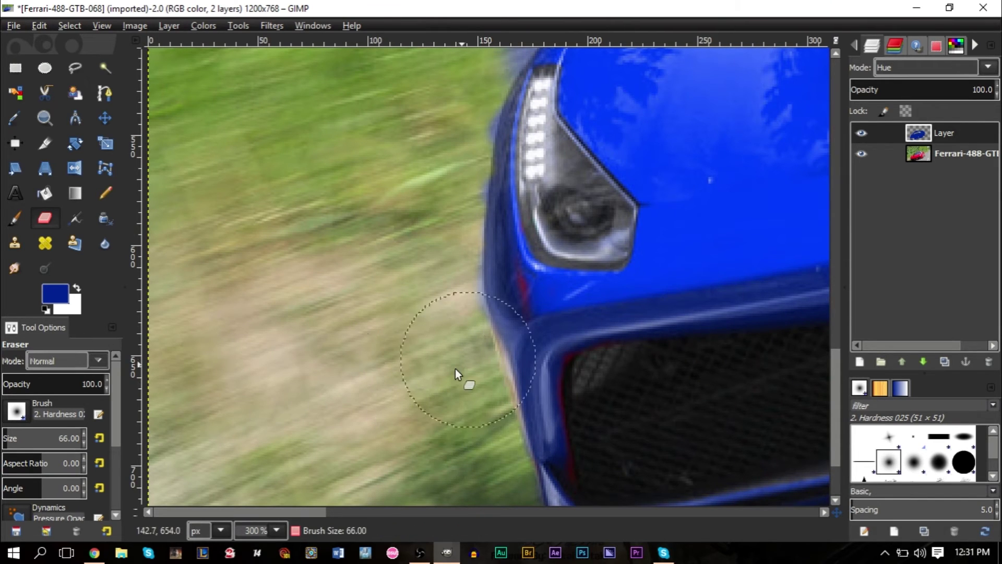
{"action": "key", "text": "bracketleft"}
{"action": "key", "text": "bracketleft"}
{"action": "key", "text": "bracketleft"}
{"action": "key", "text": "bracketleft"}
{"action": "key", "text": "bracketleft"}
{"action": "key", "text": "bracketleft"}
{"action": "key", "text": "bracketleft"}
{"action": "key", "text": "bracketleft"}
{"action": "key", "text": "bracketleft"}
{"action": "key", "text": "bracketleft"}
{"action": "key", "text": "bracketleft"}
{"action": "key", "text": "bracketleft"}
{"action": "key", "text": "bracketleft"}
{"action": "key", "text": "bracketleft"}
{"action": "key", "text": "bracketleft"}
{"action": "key", "text": "bracketleft"}
{"action": "key", "text": "bracketleft"}
{"action": "key", "text": "bracketleft"}
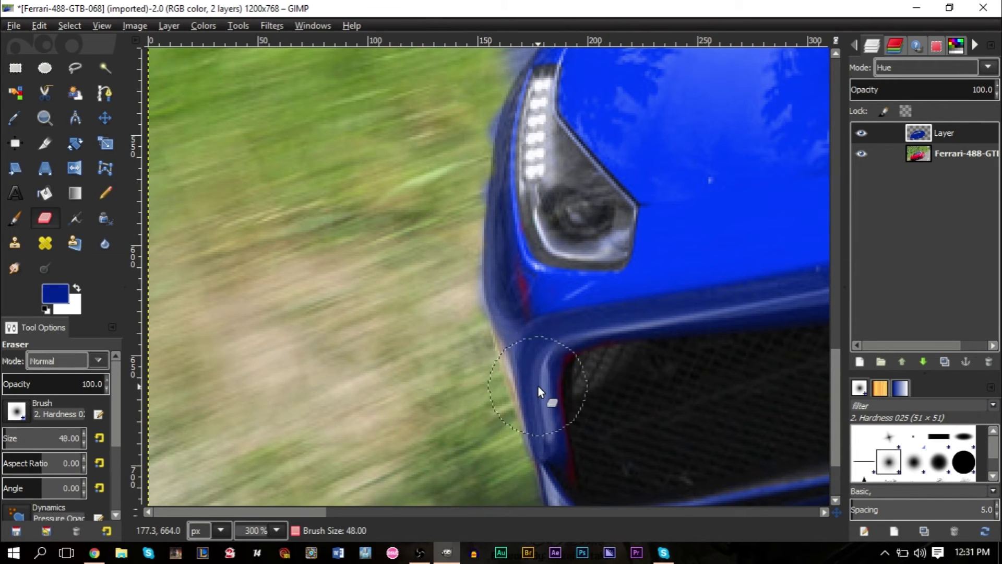
{"action": "key", "text": "bracketleft"}
{"action": "scroll", "coordinate": [546, 387], "scroll_direction": "down", "scroll_amount": 3}
{"action": "scroll", "coordinate": [554, 403], "scroll_direction": "up", "scroll_amount": 5}
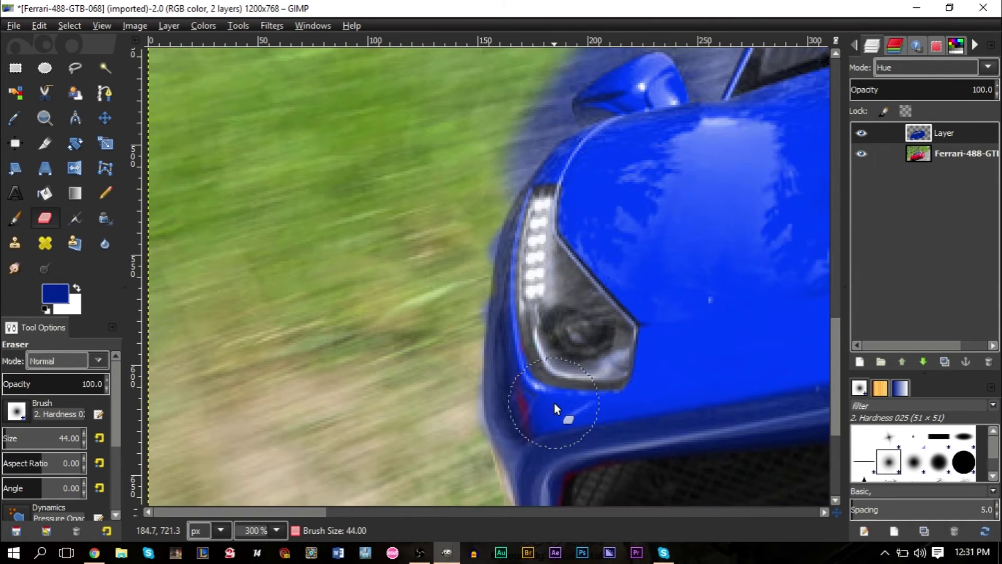
{"action": "scroll", "coordinate": [499, 391], "scroll_direction": "up", "scroll_amount": 2}
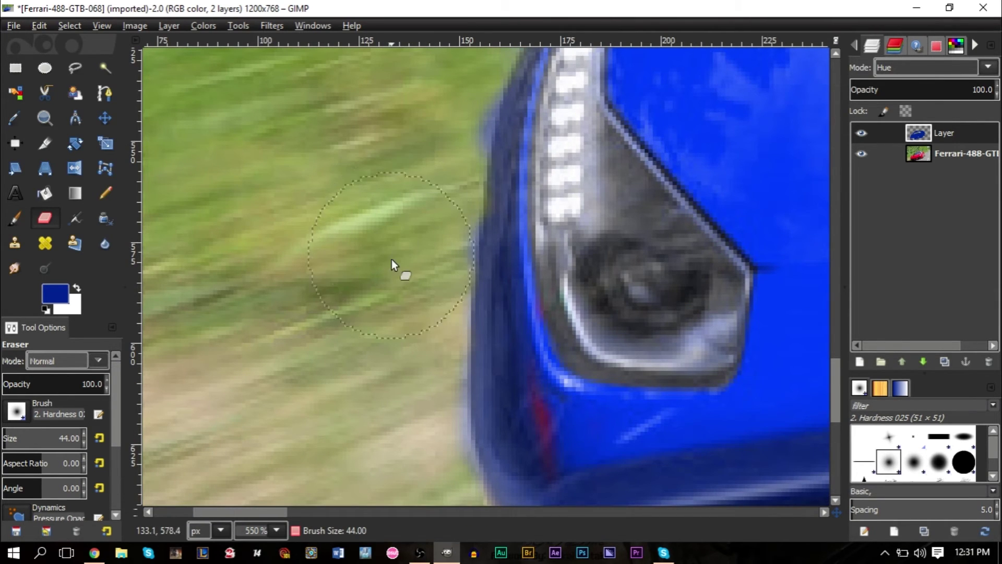
{"action": "scroll", "coordinate": [418, 266], "scroll_direction": "up", "scroll_amount": 2}
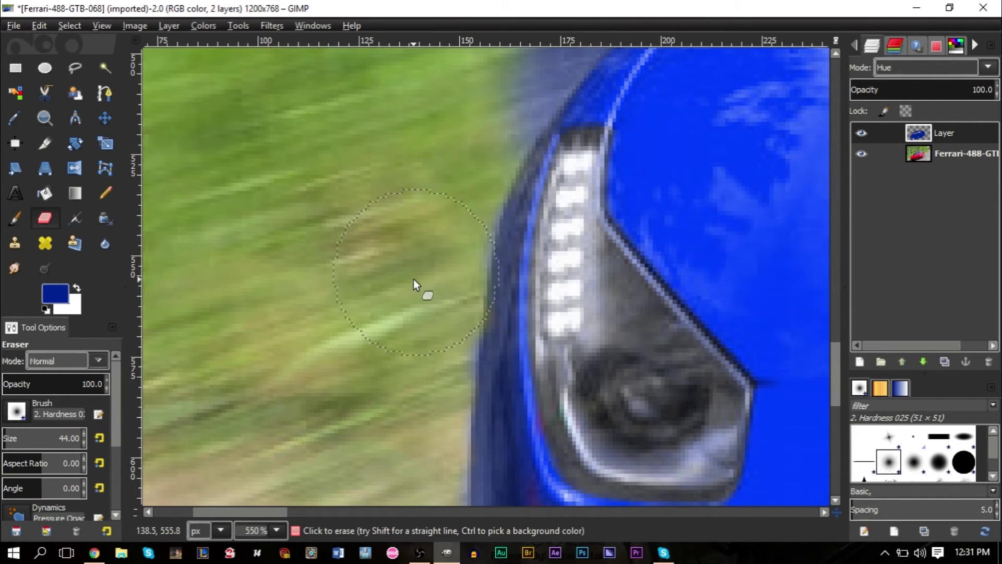
{"action": "scroll", "coordinate": [459, 240], "scroll_direction": "up", "scroll_amount": 2}
{"action": "scroll", "coordinate": [668, 172], "scroll_direction": "down", "scroll_amount": 2}
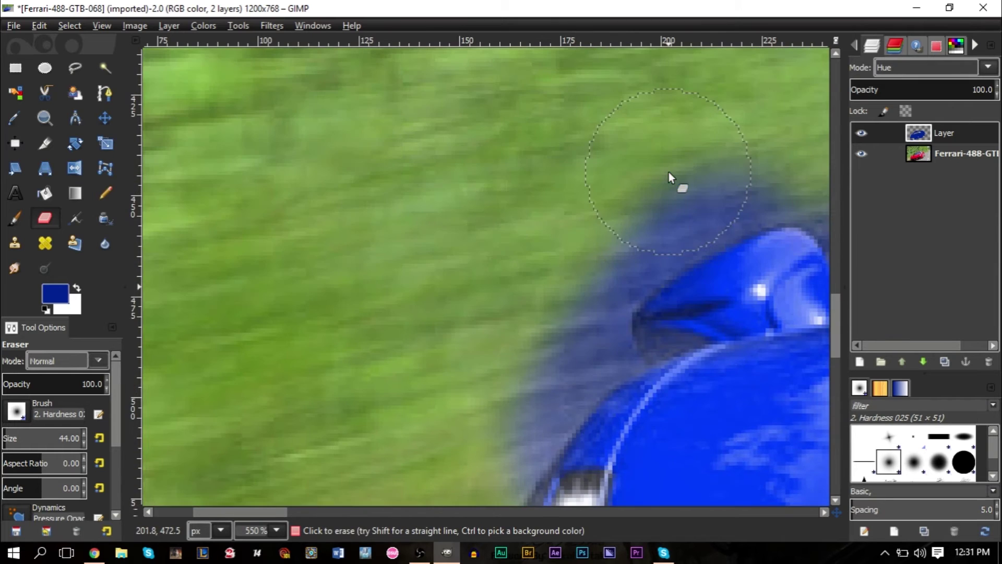
{"action": "scroll", "coordinate": [694, 197], "scroll_direction": "up", "scroll_amount": 2}
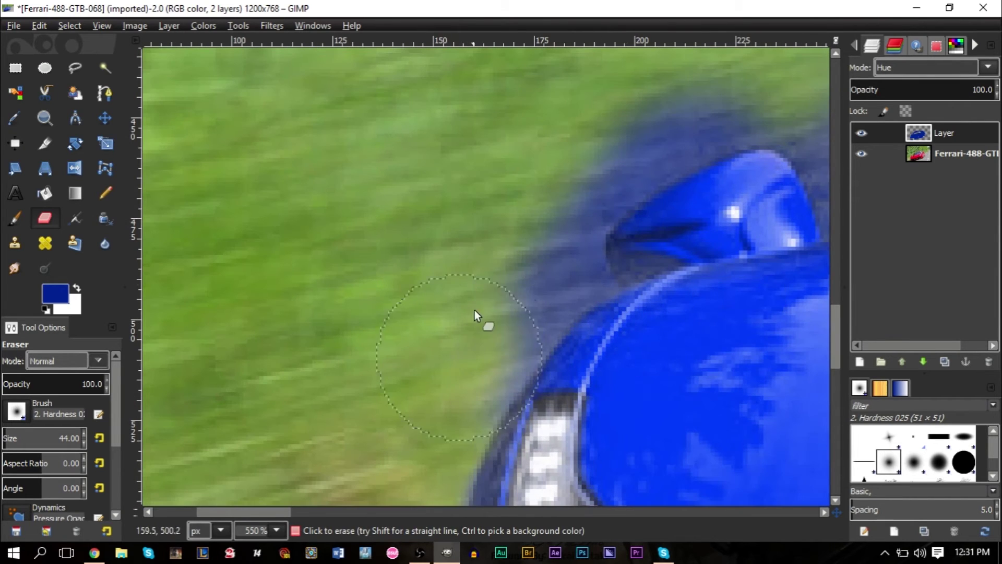
{"action": "mouse_move", "coordinate": [471, 299]}
{"action": "left_mouse_down"}
{"action": "mouse_move", "coordinate": [446, 376]}
{"action": "mouse_move", "coordinate": [558, 171]}
{"action": "mouse_move", "coordinate": [634, 104]}
{"action": "left_mouse_up"}
- Reduce the eraser to a very small size and clean stray blue along the car's outline
{"action": "key", "text": "bracketleft"}
{"action": "key", "text": "bracketleft"}
{"action": "key", "text": "bracketleft"}
{"action": "key", "text": "bracketleft"}
{"action": "key", "text": "bracketleft"}
{"action": "key", "text": "bracketleft"}
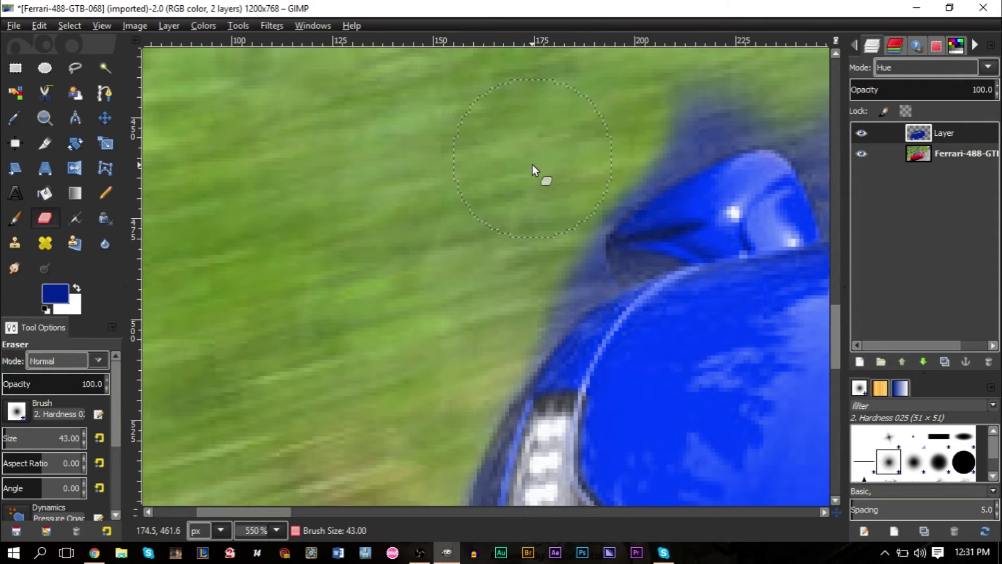
{"action": "key", "text": "bracketleft"}
{"action": "key", "text": "bracketleft"}
{"action": "key", "text": "bracketleft"}
{"action": "key", "text": "bracketleft"}
{"action": "key", "text": "bracketleft"}
{"action": "key", "text": "bracketleft"}
{"action": "key", "text": "bracketleft"}
{"action": "key", "text": "bracketleft"}
{"action": "key", "text": "bracketleft"}
{"action": "key", "text": "bracketleft"}
{"action": "key", "text": "bracketleft"}
{"action": "key", "text": "bracketleft"}
{"action": "key", "text": "bracketleft"}
{"action": "key", "text": "bracketleft"}
{"action": "key", "text": "bracketleft"}
{"action": "key", "text": "bracketleft"}
{"action": "key", "text": "bracketleft"}
{"action": "key", "text": "bracketleft"}
{"action": "key", "text": "bracketleft"}
{"action": "key", "text": "bracketleft"}
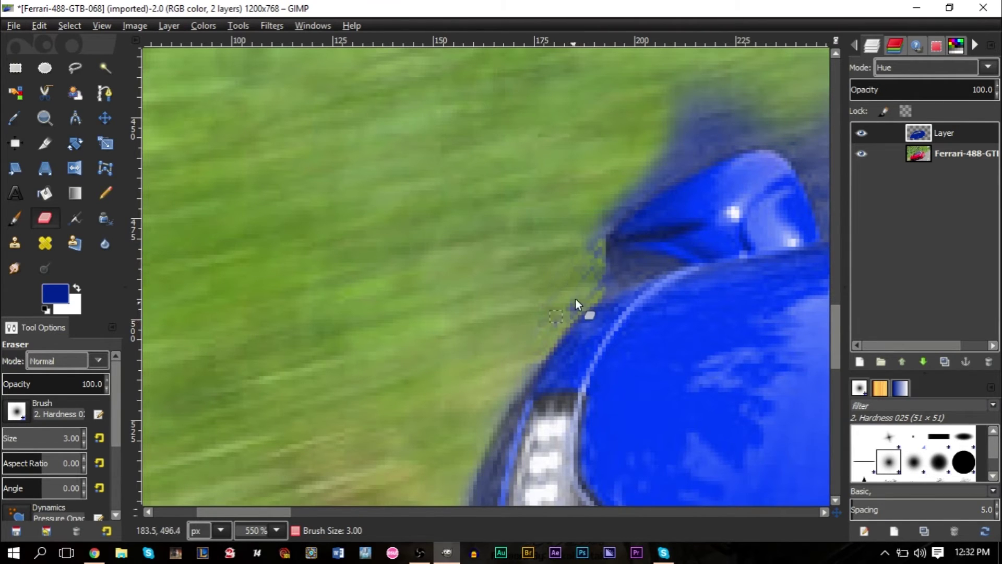
{"action": "mouse_move", "coordinate": [581, 307]}
{"action": "left_mouse_down"}
{"action": "mouse_move", "coordinate": [602, 302]}
{"action": "mouse_move", "coordinate": [591, 299]}
{"action": "mouse_move", "coordinate": [595, 282]}
{"action": "mouse_move", "coordinate": [607, 283]}
{"action": "mouse_move", "coordinate": [588, 242]}
{"action": "mouse_move", "coordinate": [599, 263]}
{"action": "mouse_move", "coordinate": [572, 285]}
{"action": "mouse_move", "coordinate": [611, 212]}
{"action": "mouse_move", "coordinate": [584, 261]}
{"action": "mouse_move", "coordinate": [596, 257]}
{"action": "mouse_move", "coordinate": [595, 287]}
{"action": "mouse_move", "coordinate": [629, 178]}
{"action": "mouse_move", "coordinate": [693, 159]}
{"action": "mouse_move", "coordinate": [694, 143]}
{"action": "mouse_move", "coordinate": [754, 112]}
{"action": "mouse_move", "coordinate": [643, 117]}
{"action": "mouse_move", "coordinate": [676, 112]}
{"action": "left_mouse_up"}
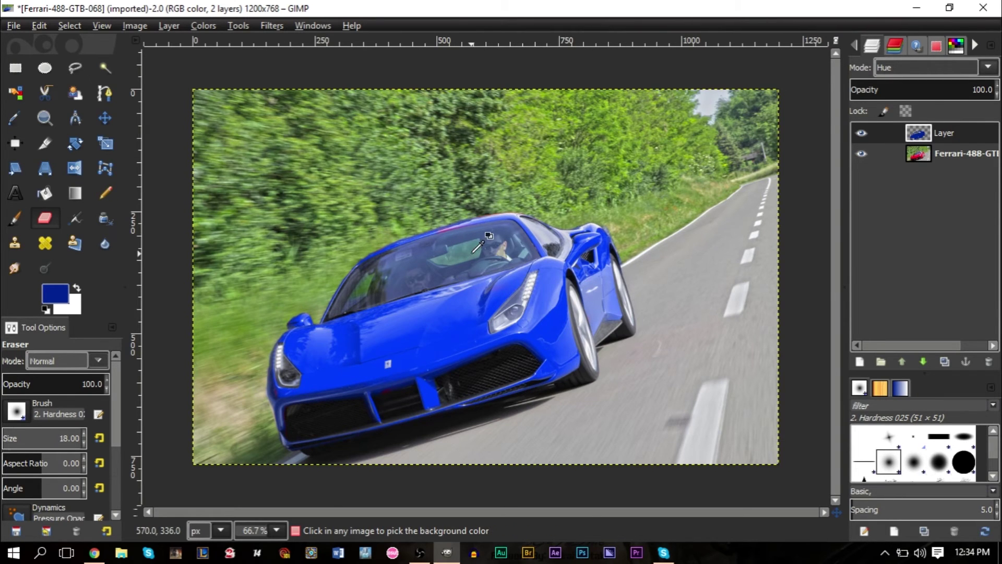
- Switch back to the Paintbrush (P) and paint blue over the red fringe along the roofline
{"action": "scroll", "coordinate": [488, 236], "scroll_direction": "up", "scroll_amount": 3}
{"action": "scroll", "coordinate": [331, 196], "scroll_direction": "up", "scroll_amount": 2}
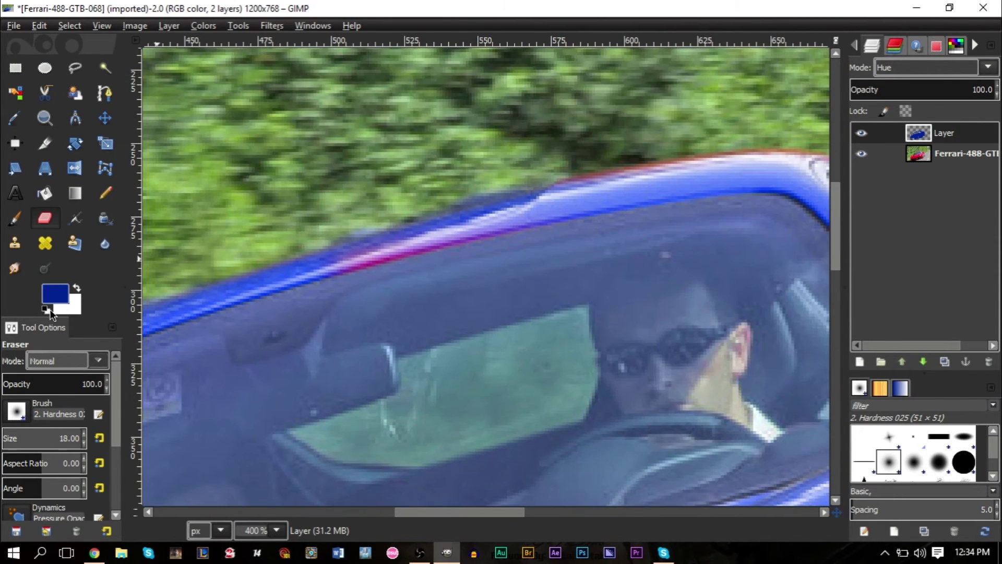
{"action": "key", "text": "p"}
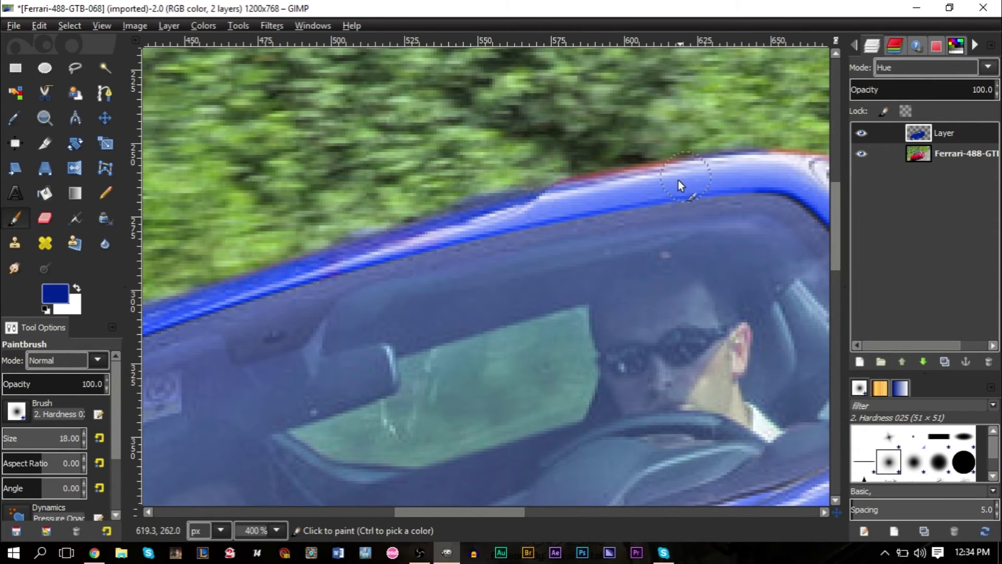
{"action": "scroll", "coordinate": [565, 201], "scroll_direction": "down", "scroll_amount": 3}
{"action": "scroll", "coordinate": [525, 220], "scroll_direction": "up", "scroll_amount": 3}
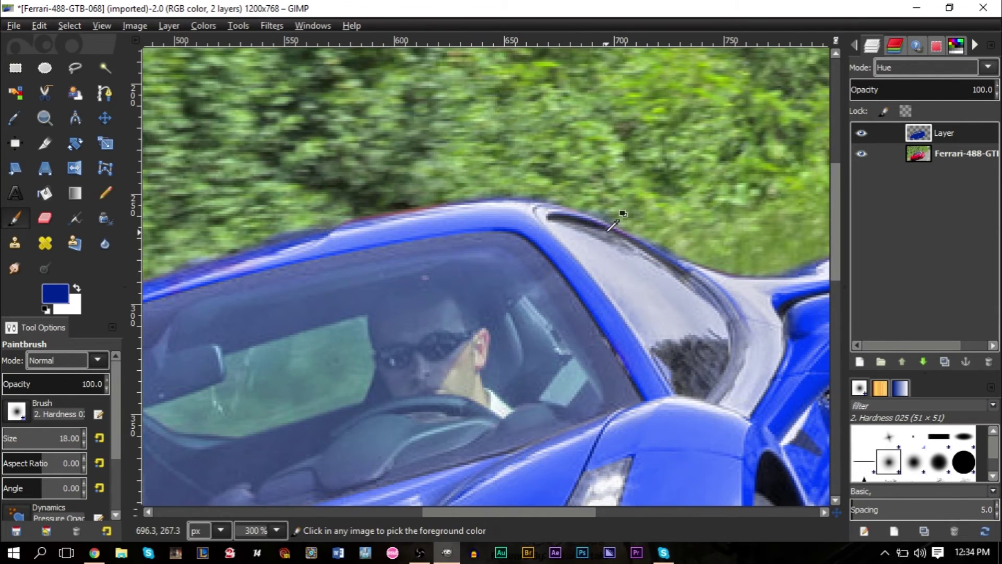
{"action": "scroll", "coordinate": [552, 214], "scroll_direction": "down", "scroll_amount": 4}
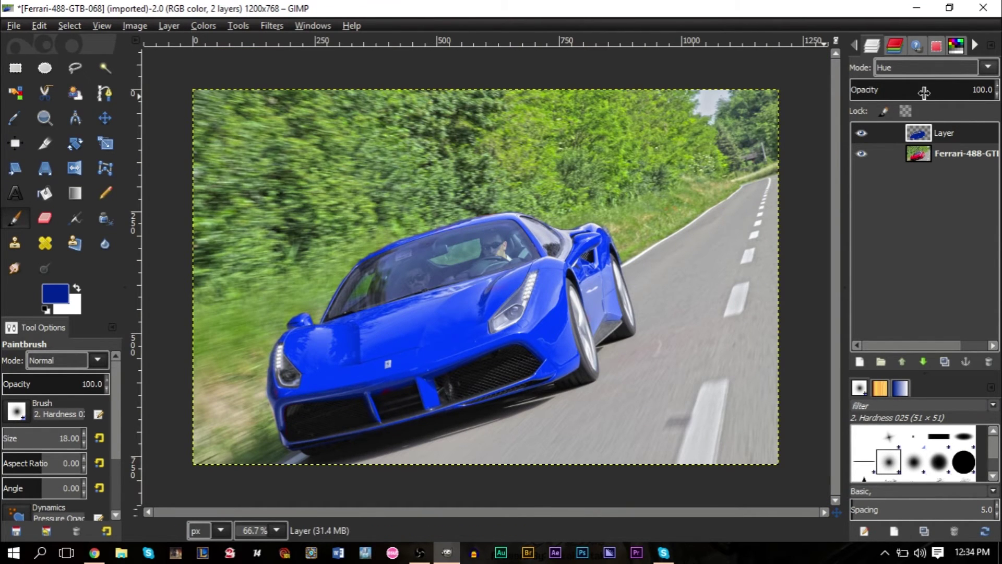
- With the photo layer hidden, bucket-fill the blue car shape with yellow fff600, then show the photo again
{"action": "left_click", "coordinate": [861, 153]}
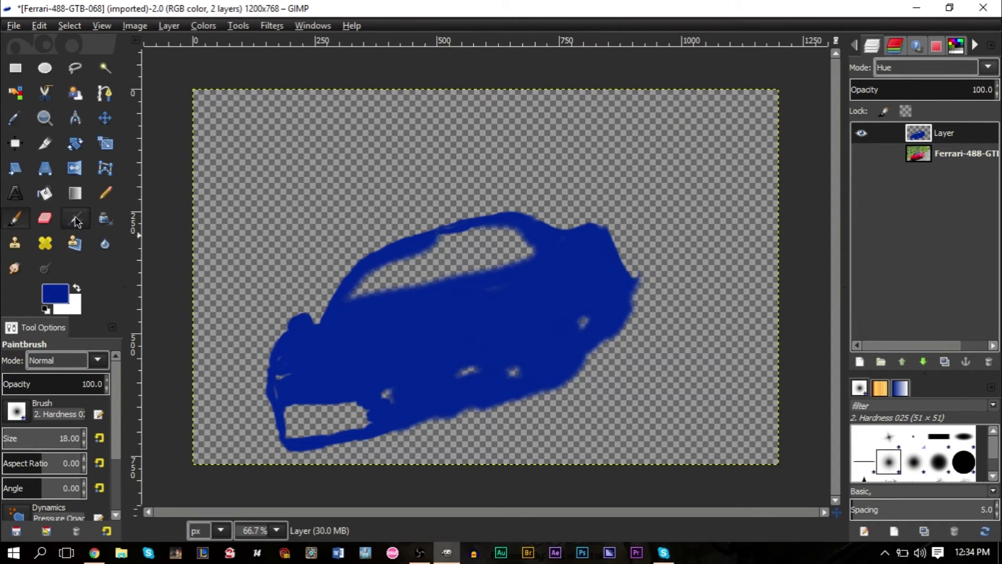
{"action": "left_click", "coordinate": [49, 198]}
{"action": "left_click", "coordinate": [57, 294]}
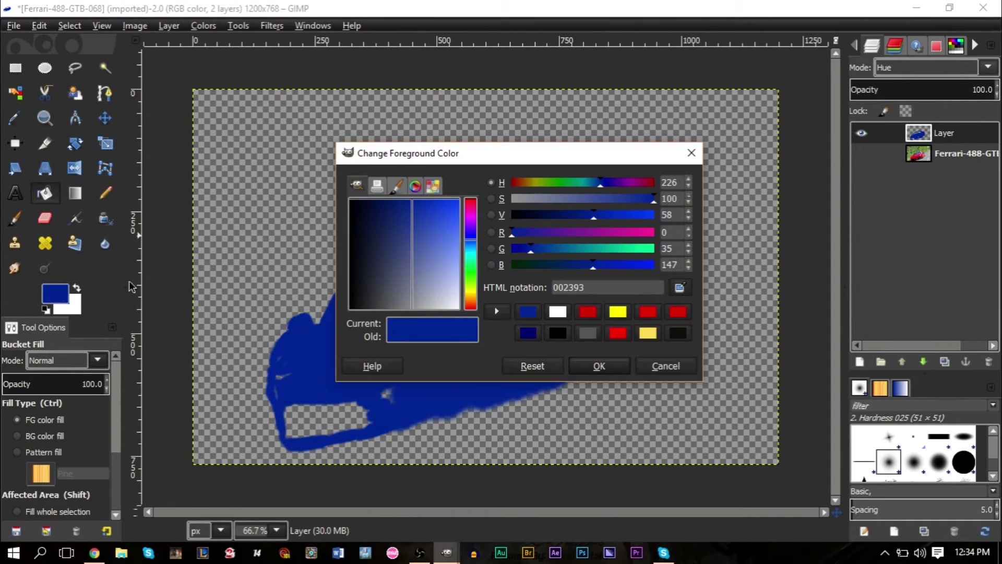
{"action": "left_click", "coordinate": [617, 312]}
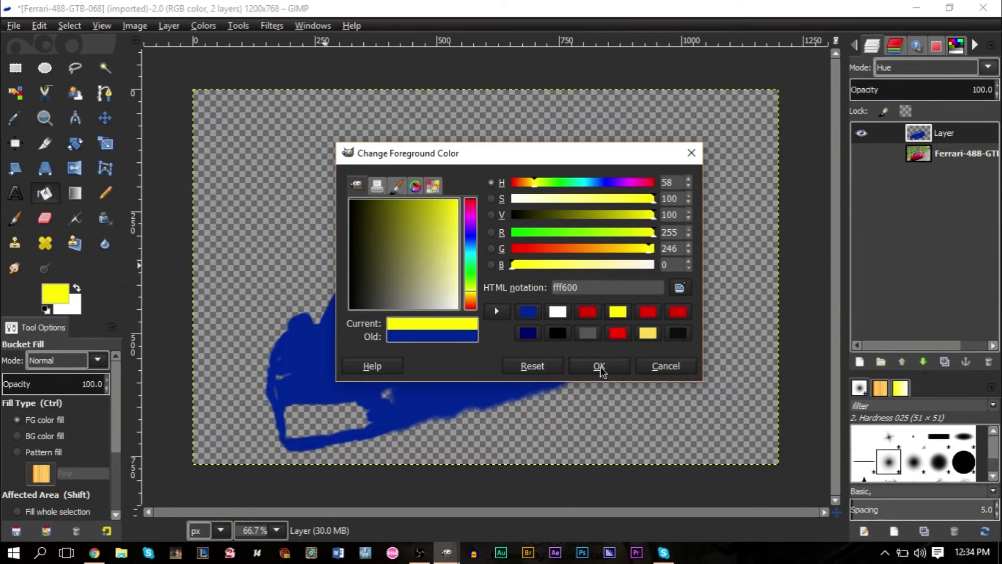
{"action": "left_click", "coordinate": [599, 365]}
{"action": "left_click", "coordinate": [454, 317]}
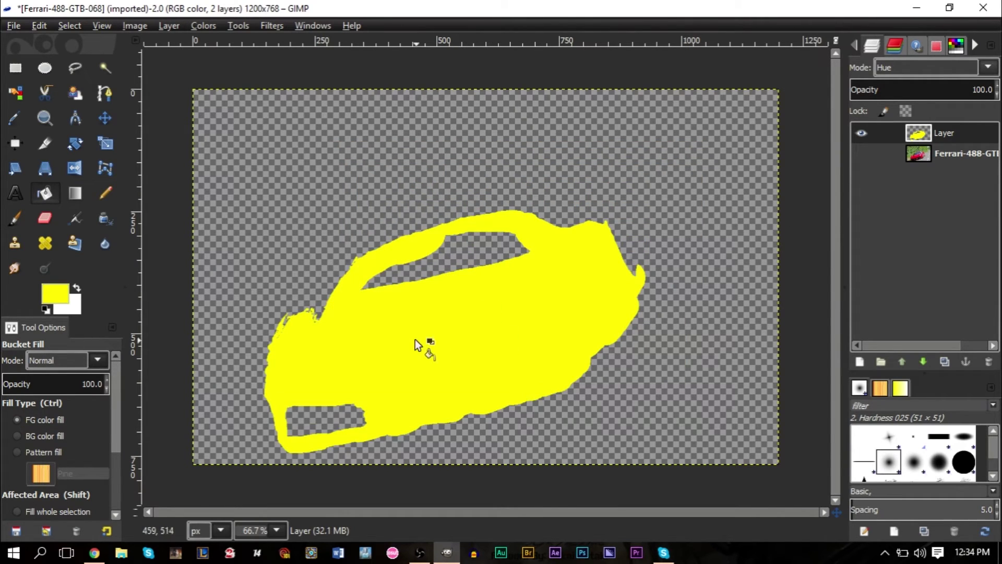
{"action": "left_click", "coordinate": [861, 154]}
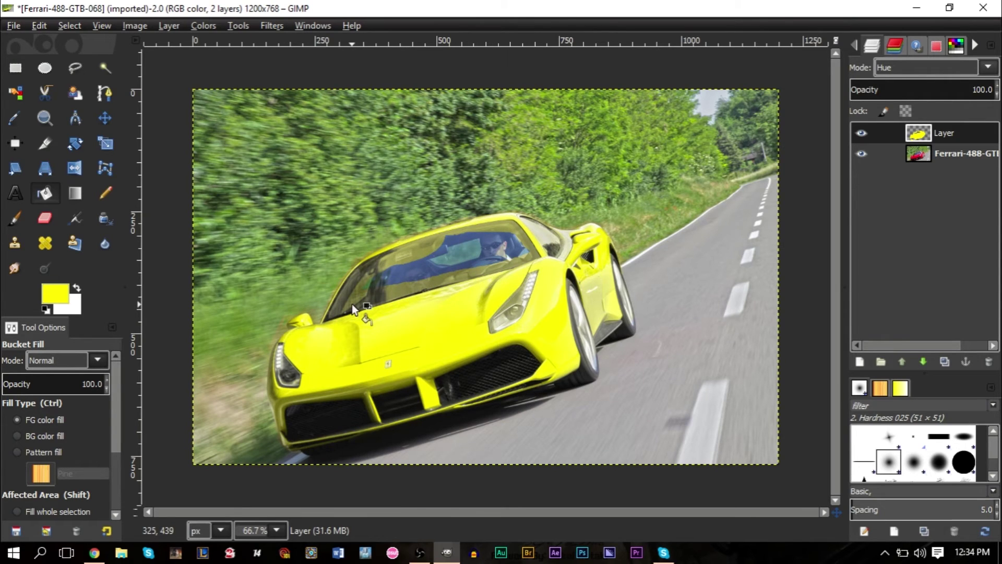
{"action": "scroll", "coordinate": [352, 304], "scroll_direction": "up", "scroll_amount": 3}
- Erase the yellow tint from the windshield, undoing the stray erasures on the hood
{"action": "left_click", "coordinate": [44, 218]}
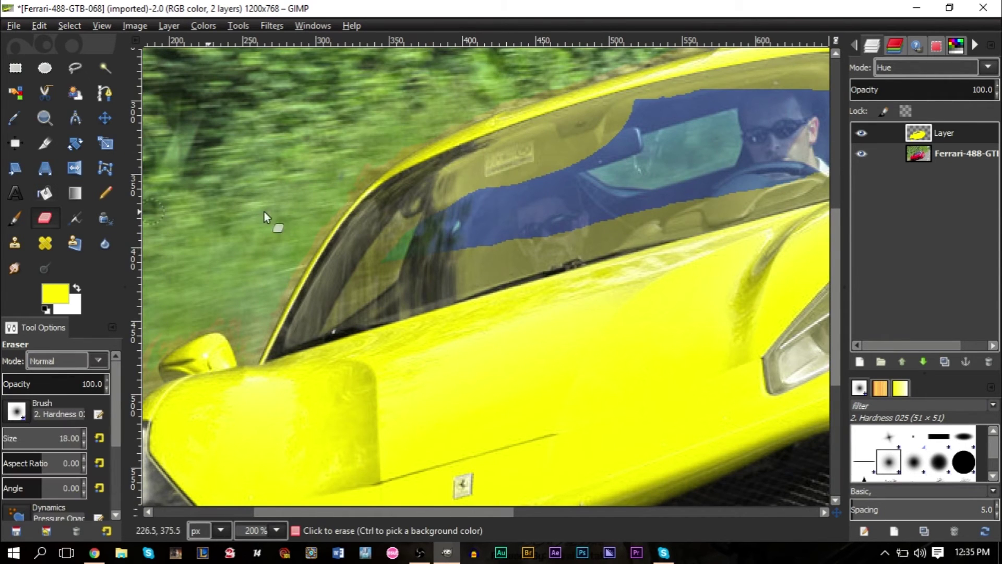
{"action": "mouse_move", "coordinate": [485, 198]}
{"action": "left_mouse_down"}
{"action": "mouse_move", "coordinate": [548, 151]}
{"action": "mouse_move", "coordinate": [540, 162]}
{"action": "mouse_move", "coordinate": [599, 157]}
{"action": "mouse_move", "coordinate": [606, 142]}
{"action": "mouse_move", "coordinate": [459, 156]}
{"action": "mouse_move", "coordinate": [659, 111]}
{"action": "mouse_move", "coordinate": [552, 123]}
{"action": "mouse_move", "coordinate": [572, 116]}
{"action": "mouse_move", "coordinate": [730, 86]}
{"action": "left_mouse_up"}
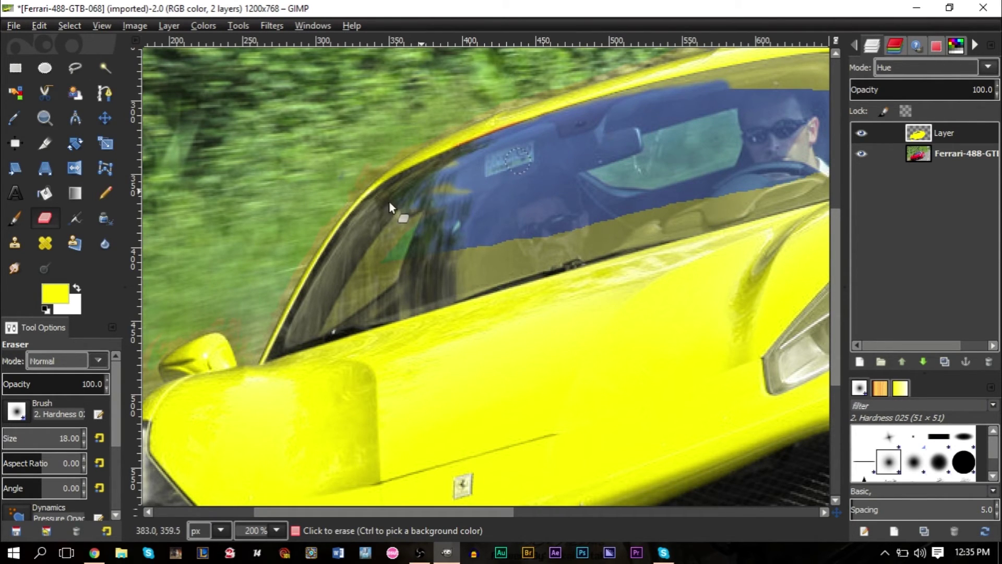
{"action": "key", "text": "shift+ctrl+j"}
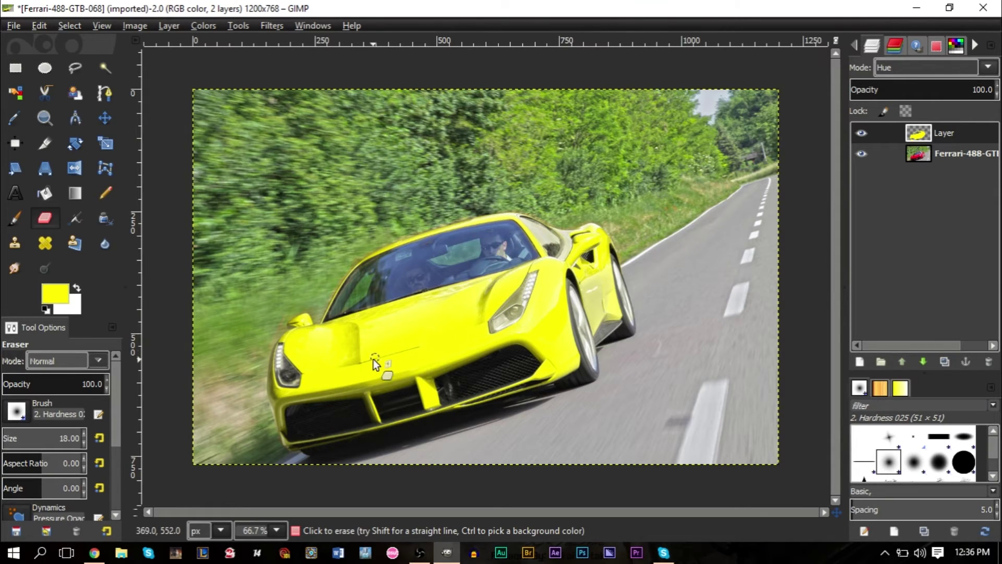
{"action": "mouse_move", "coordinate": [406, 343]}
{"action": "left_mouse_down"}
{"action": "mouse_move", "coordinate": [377, 366]}
{"action": "mouse_move", "coordinate": [493, 352]}
{"action": "mouse_move", "coordinate": [363, 388]}
{"action": "mouse_move", "coordinate": [444, 326]}
{"action": "mouse_move", "coordinate": [353, 348]}
{"action": "mouse_move", "coordinate": [533, 284]}
{"action": "mouse_move", "coordinate": [418, 340]}
{"action": "left_mouse_up"}
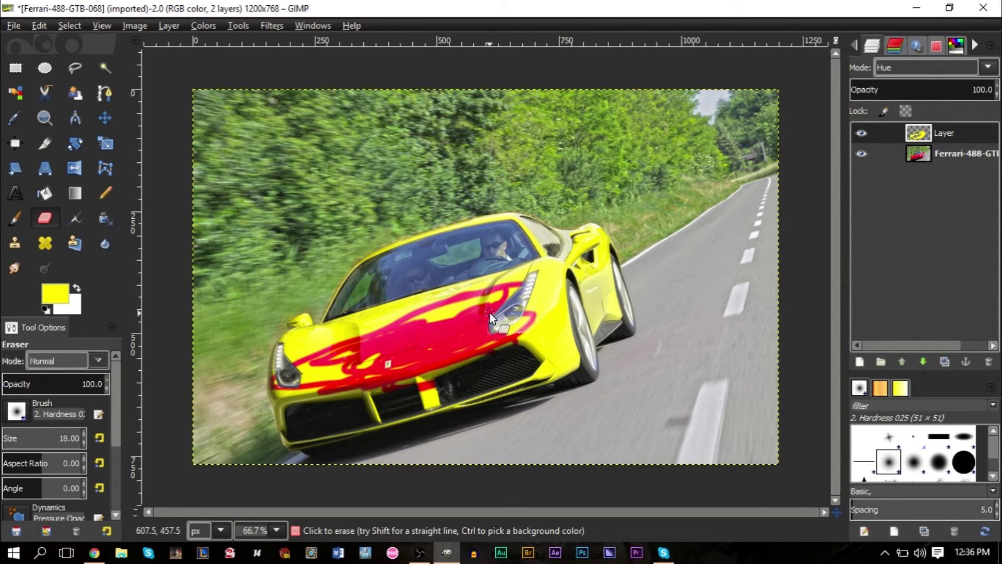
{"action": "key", "text": "ctrl+z"}
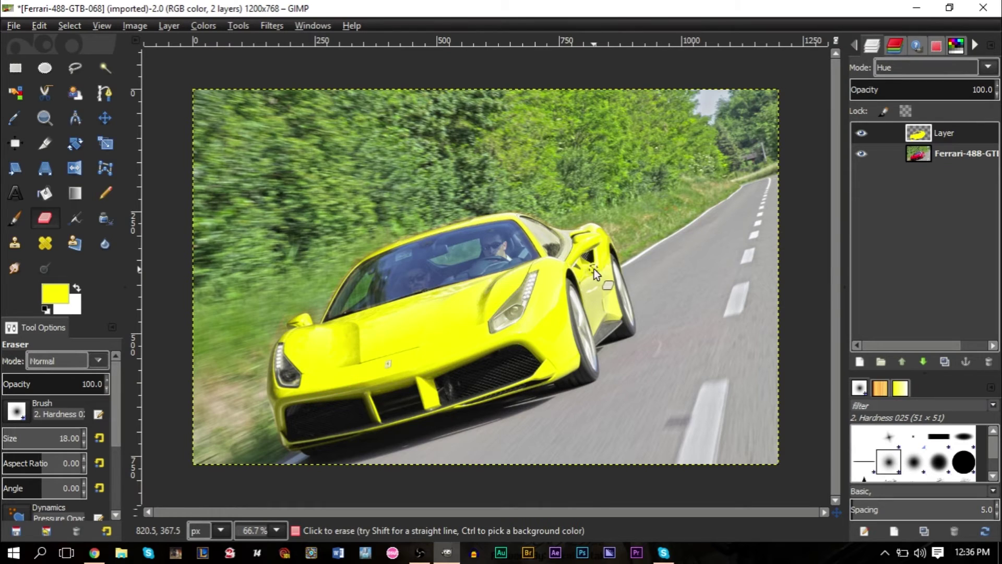
{"action": "mouse_move", "coordinate": [349, 355]}
{"action": "left_mouse_down"}
{"action": "mouse_move", "coordinate": [413, 338]}
{"action": "mouse_move", "coordinate": [354, 332]}
{"action": "left_mouse_up"}
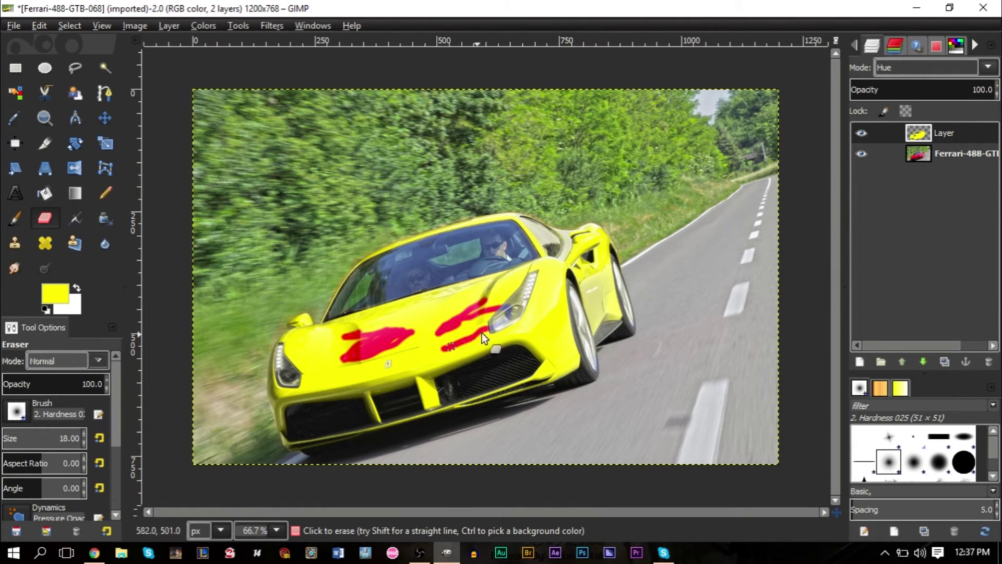
{"action": "key", "text": "ctrl+z"}
{"action": "key", "text": "ctrl+z"}
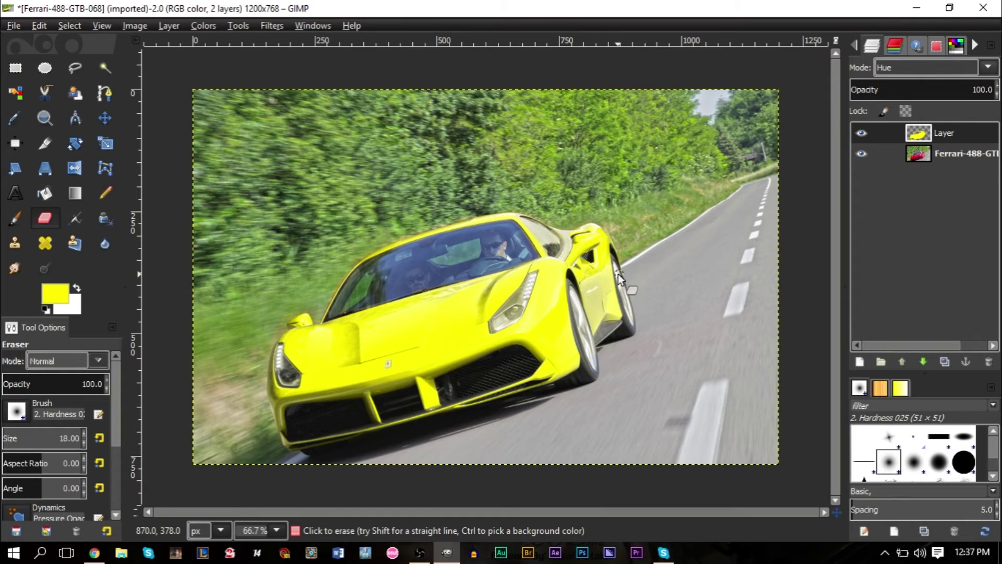
{"action": "left_click", "coordinate": [75, 192]}
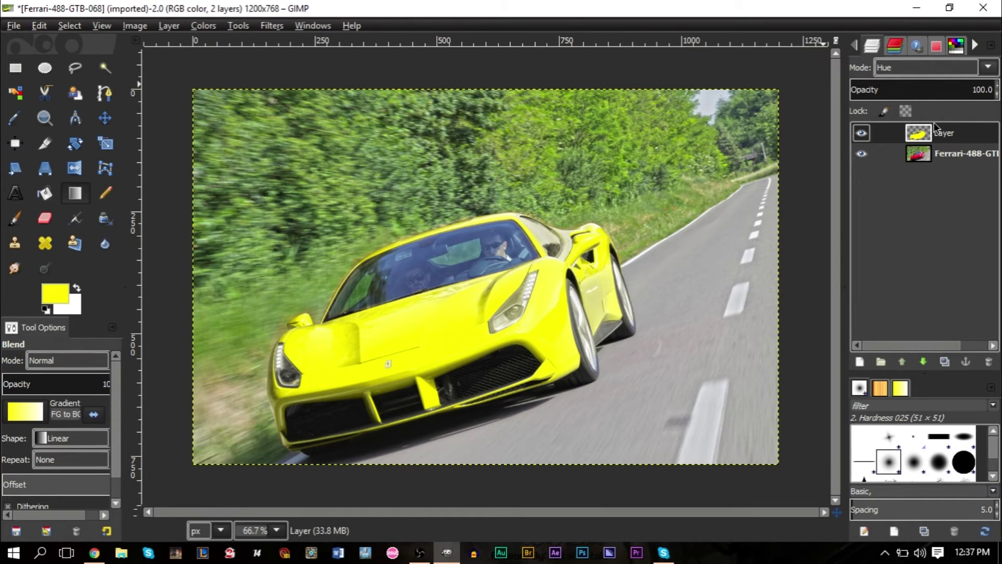
- Set the background colour to red (f90000)
{"action": "left_click", "coordinate": [76, 307]}
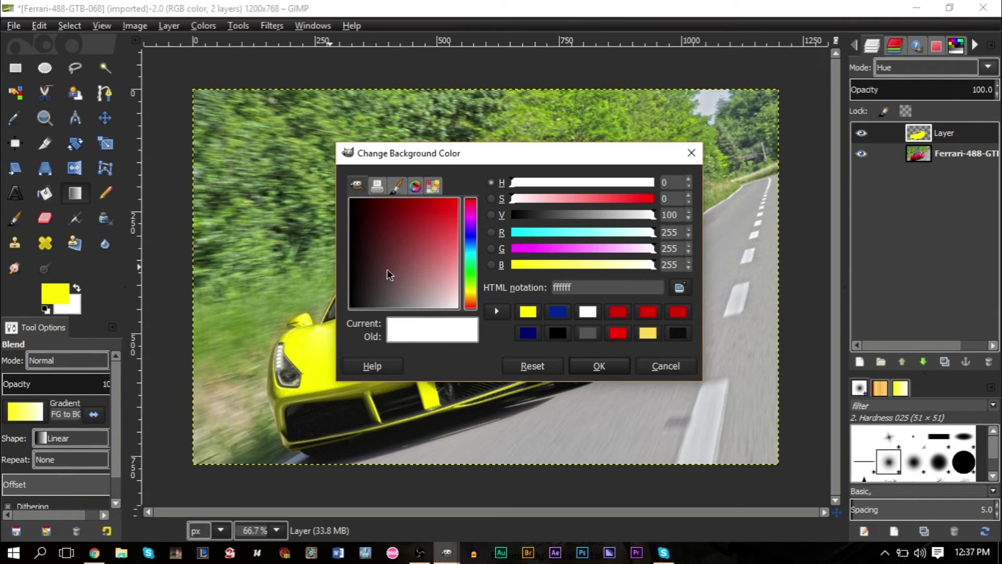
{"action": "left_click", "coordinate": [619, 333]}
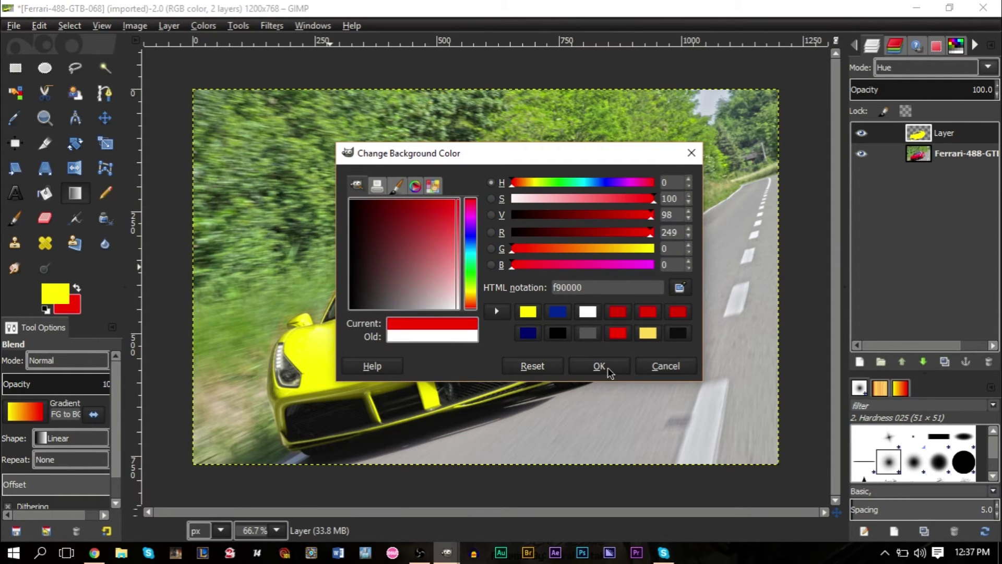
{"action": "left_click", "coordinate": [600, 367]}
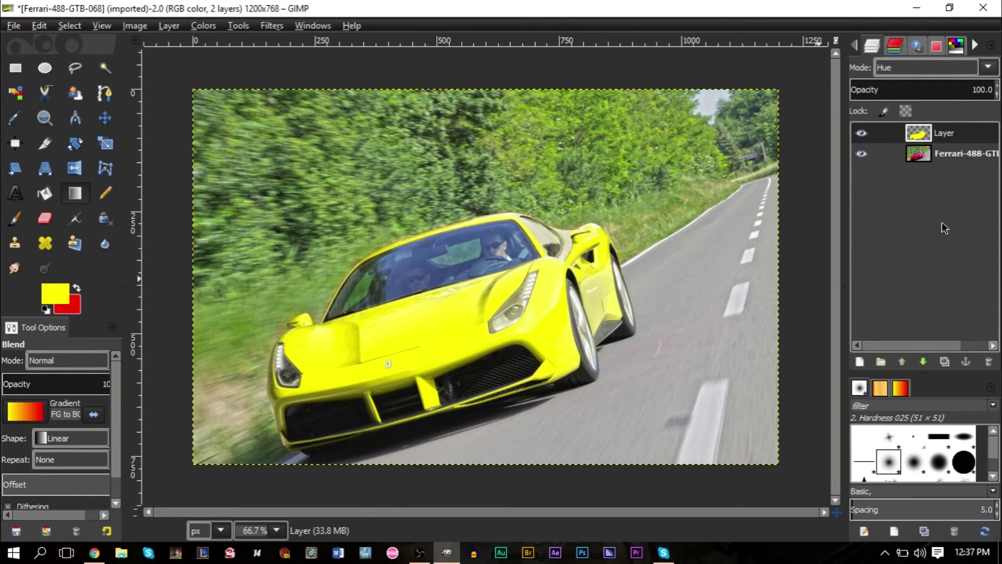
- Select the yellow car shape with Alpha to Selection, then briefly hide and reshow the photo layer
{"action": "right_click", "coordinate": [933, 138]}
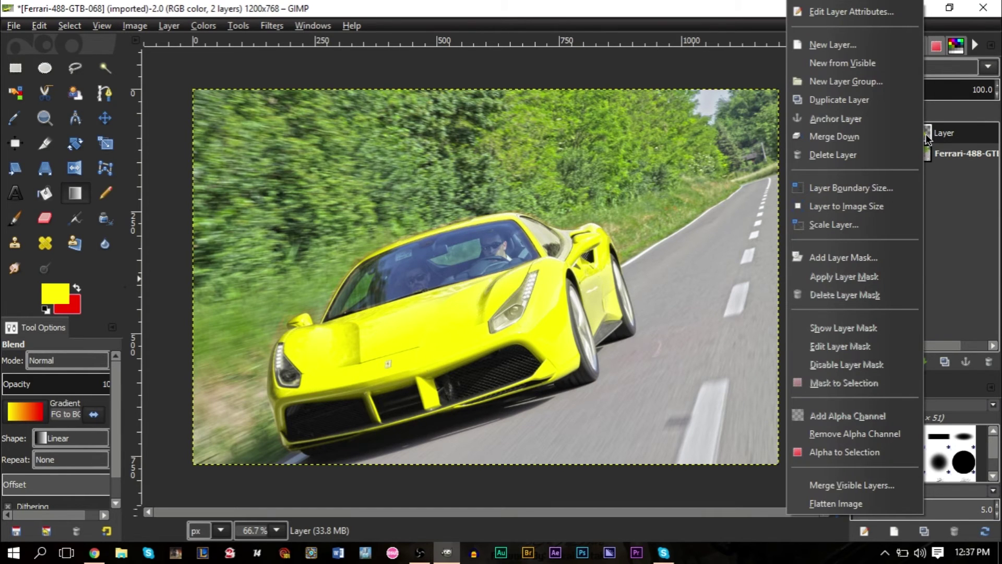
{"action": "left_click", "coordinate": [827, 453]}
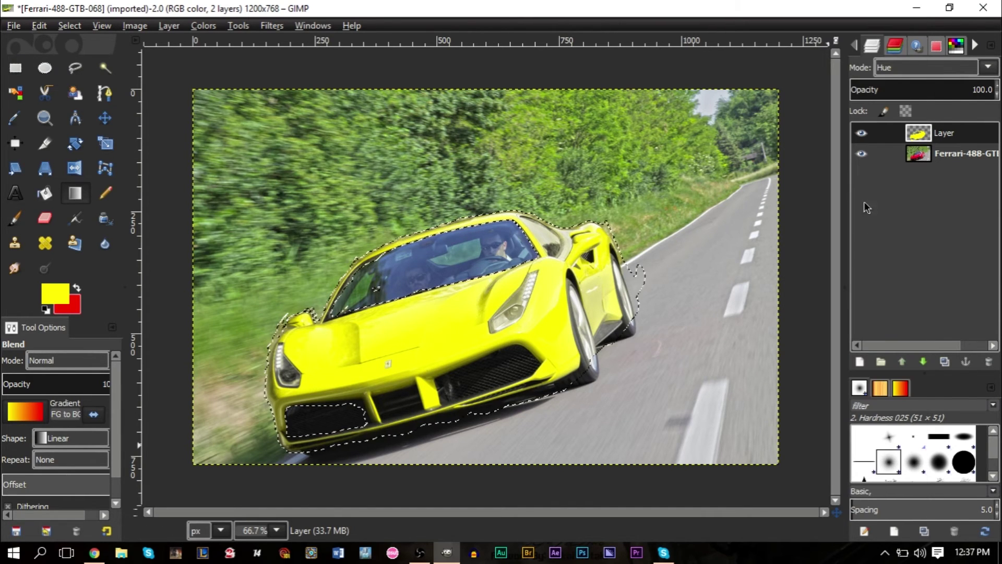
{"action": "left_click", "coordinate": [861, 153]}
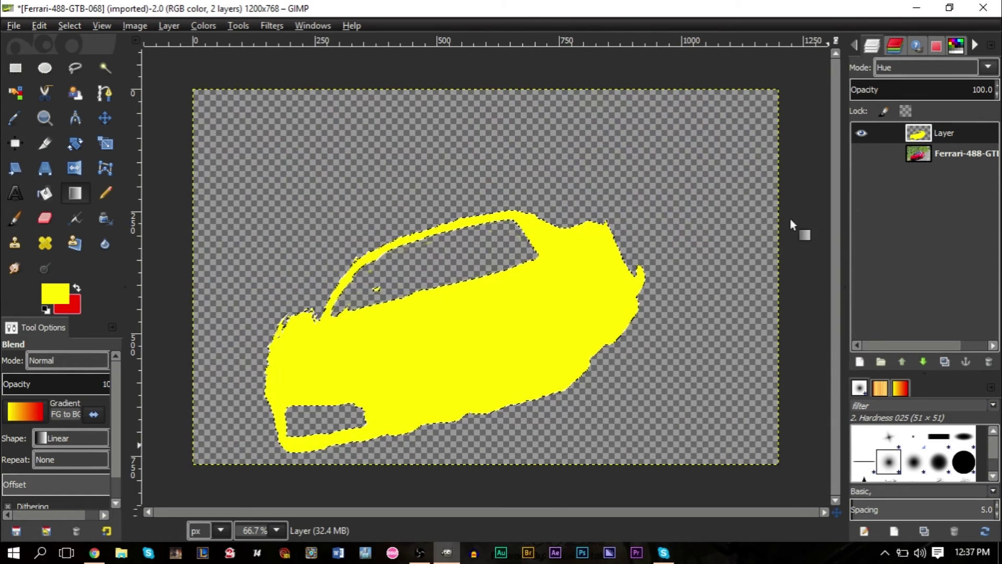
{"action": "left_click", "coordinate": [861, 153]}
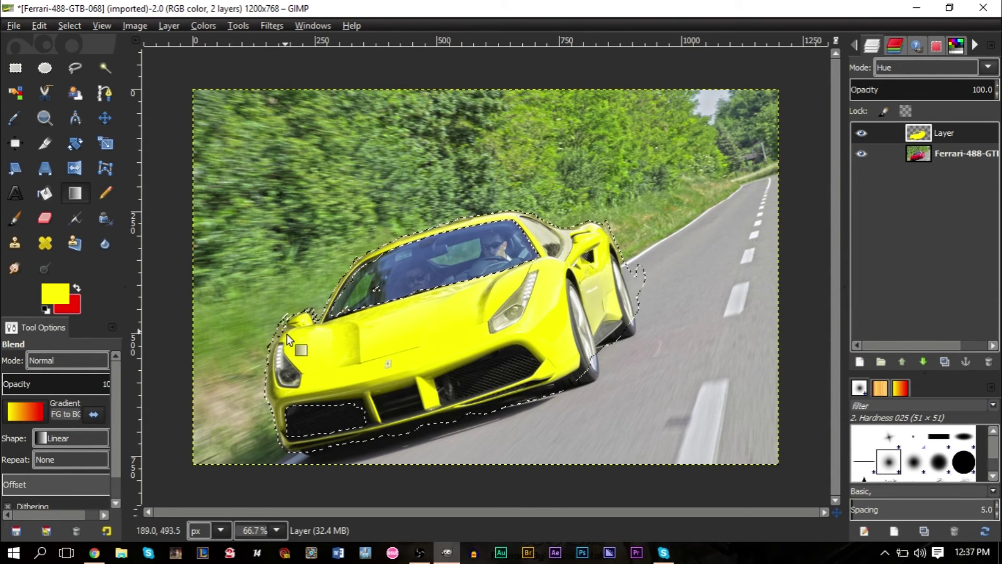
{"action": "left_click_drag", "start_coordinate": [287, 334], "coordinate": [505, 314]}
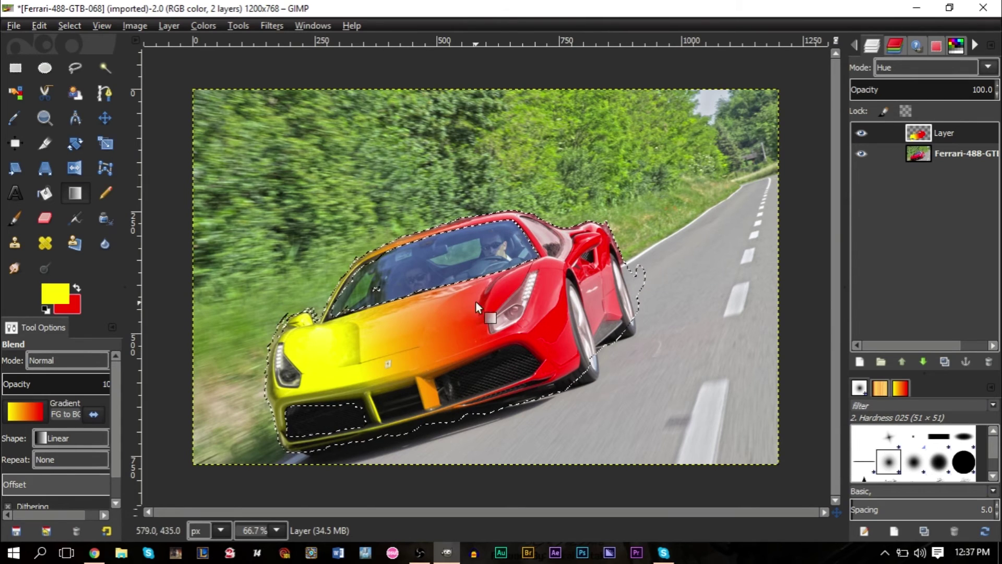
{"action": "key", "text": "ctrl+z"}
{"action": "left_click_drag", "start_coordinate": [524, 307], "coordinate": [380, 363]}
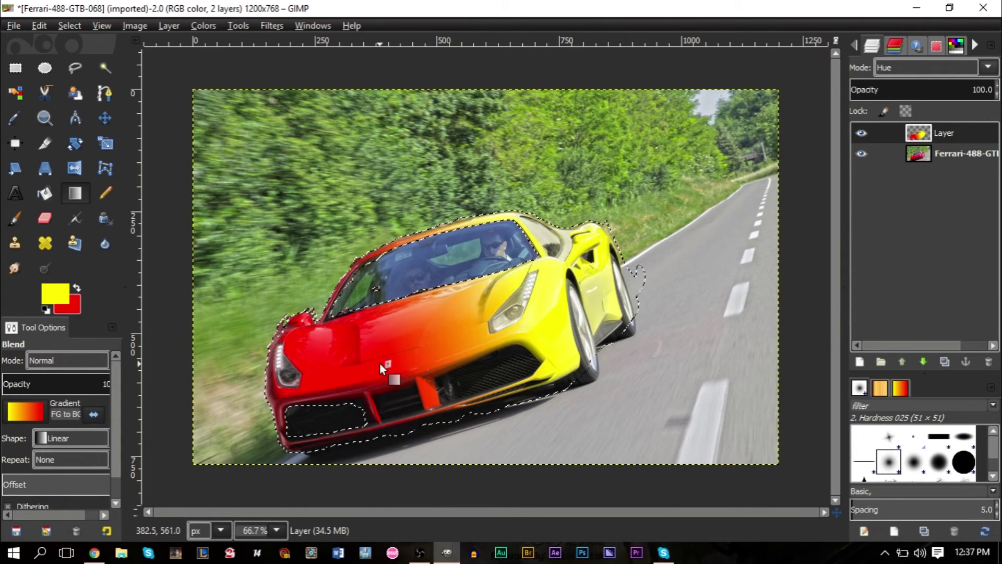
{"action": "left_click", "coordinate": [69, 26]}
{"action": "left_click", "coordinate": [94, 70]}
{"action": "key", "text": "1"}
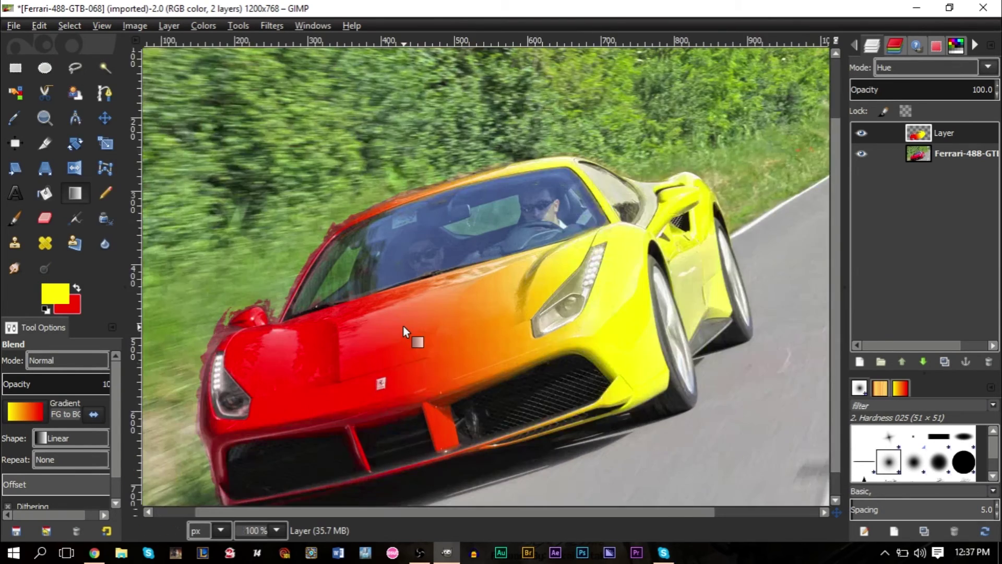
{"action": "key", "text": "2"}
{"action": "key", "text": "1"}
{"action": "key", "text": "shift+ctrl+j"}
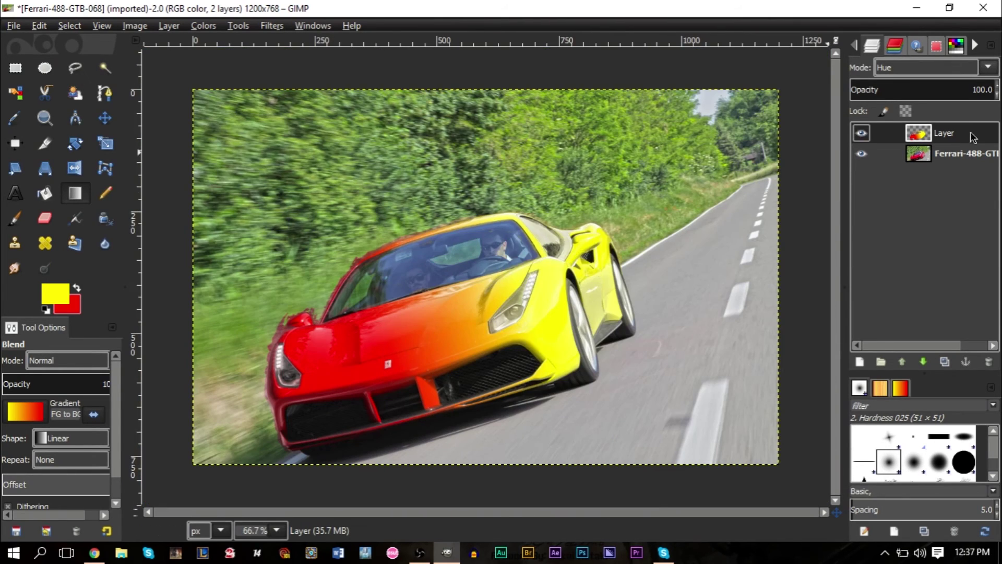
{"action": "key", "text": "2"}
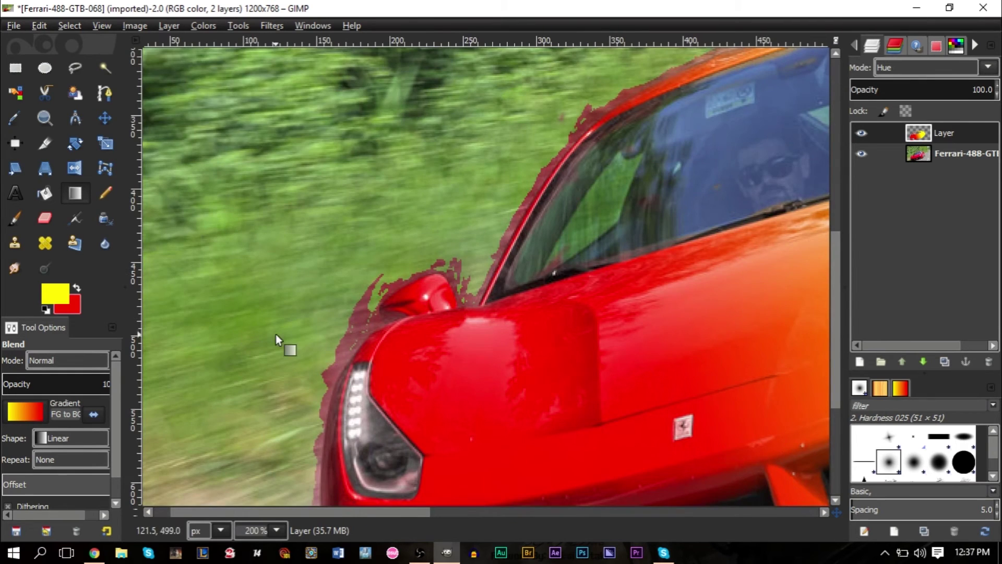
{"action": "key", "text": "plus"}
{"action": "scroll", "coordinate": [397, 298], "scroll_direction": "down", "scroll_amount": 10}
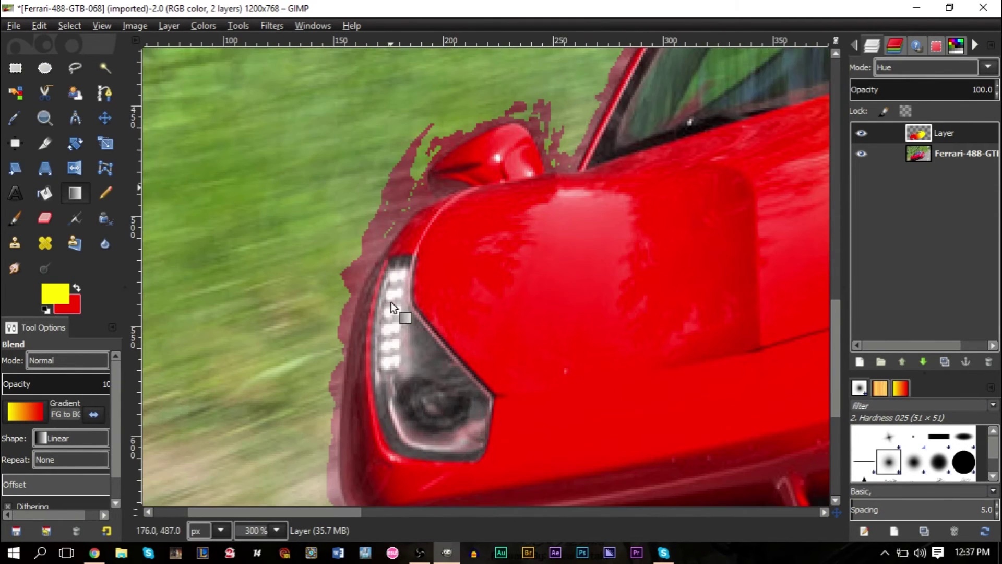
{"action": "scroll", "coordinate": [383, 446], "scroll_direction": "down", "scroll_amount": 2}
{"action": "scroll", "coordinate": [384, 441], "scroll_direction": "up", "scroll_amount": 10}
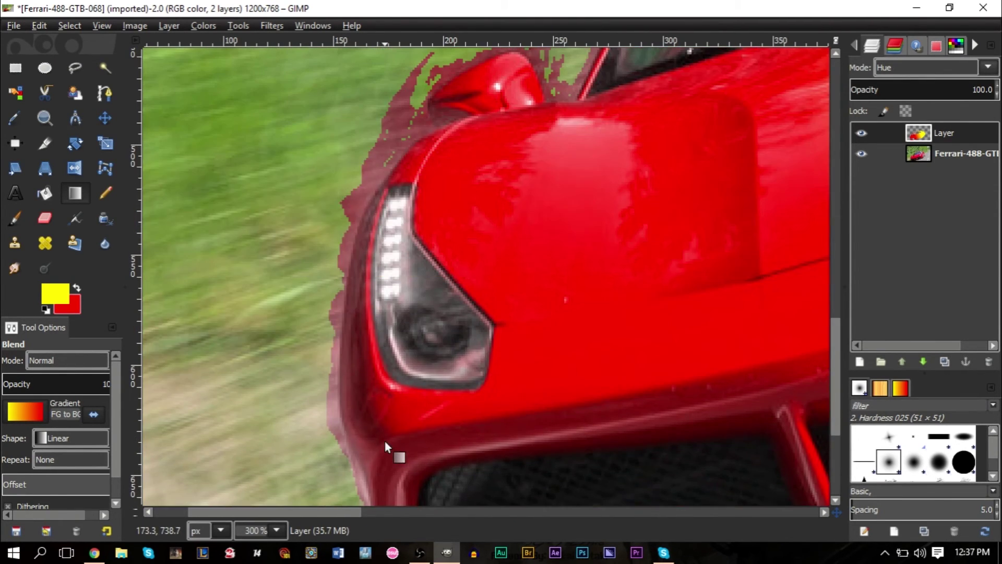
{"action": "key", "text": "1"}
{"action": "key", "text": "minus"}
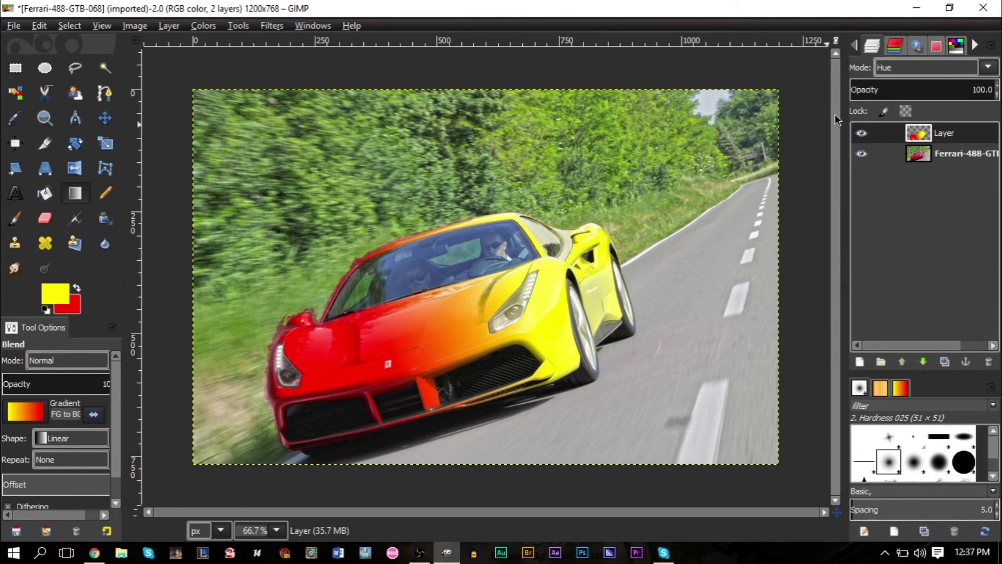
{"action": "key", "text": "ctrl+z"}
{"action": "key", "text": "ctrl+z"}
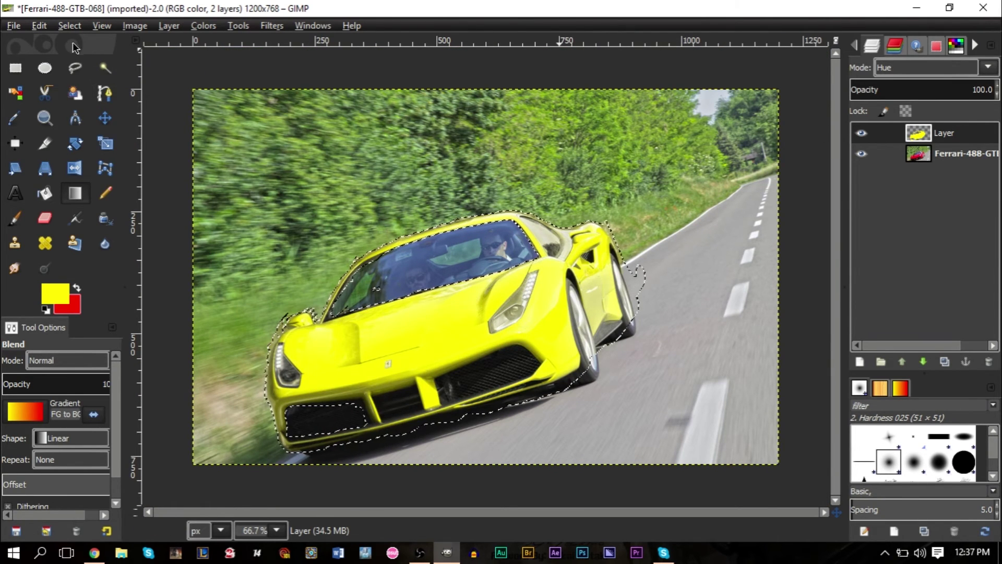
- Clear the car selection and add a new transparent layer
{"action": "left_click", "coordinate": [69, 25]}
{"action": "left_click", "coordinate": [91, 62]}
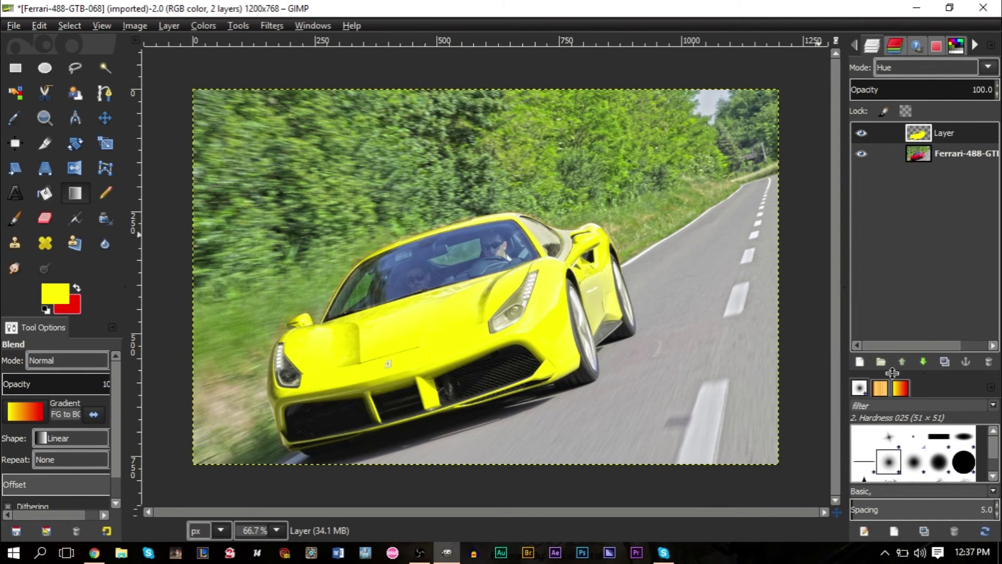
{"action": "left_click", "coordinate": [860, 362]}
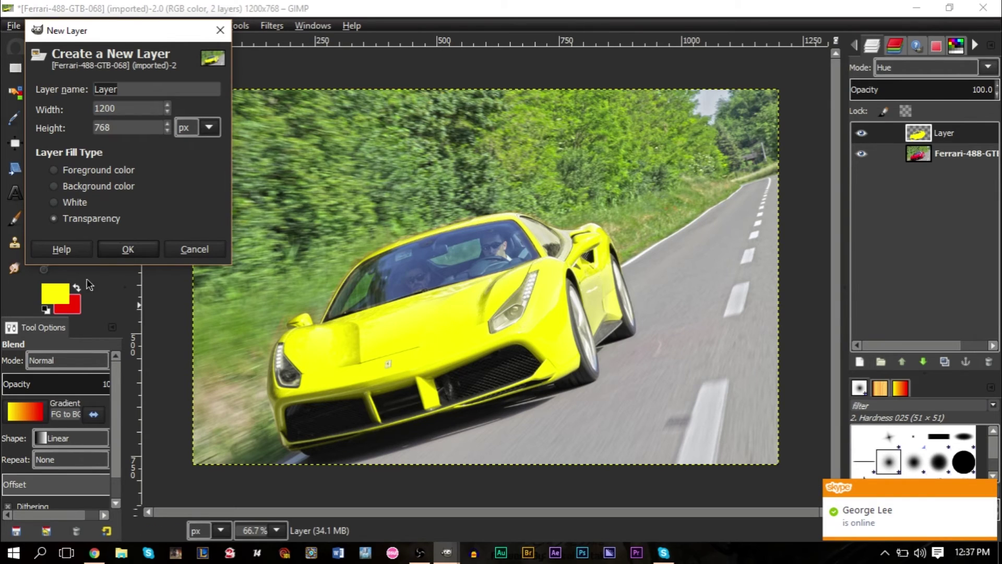
{"action": "left_click", "coordinate": [128, 250]}
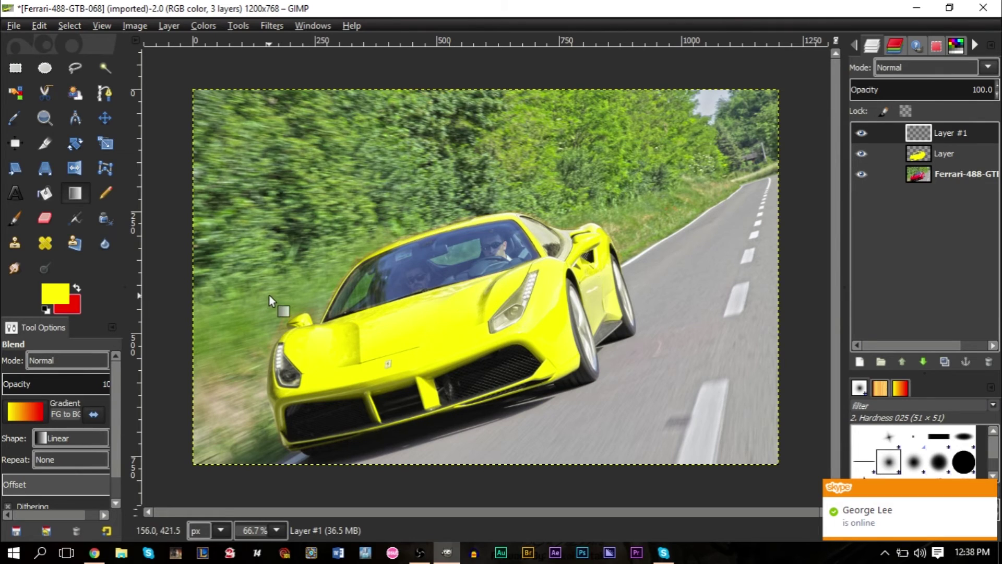
- Set the new layer to Hue mode and draw a left-to-right yellow-to-red gradient across the image
{"action": "left_click_drag", "start_coordinate": [269, 295], "coordinate": [686, 287]}
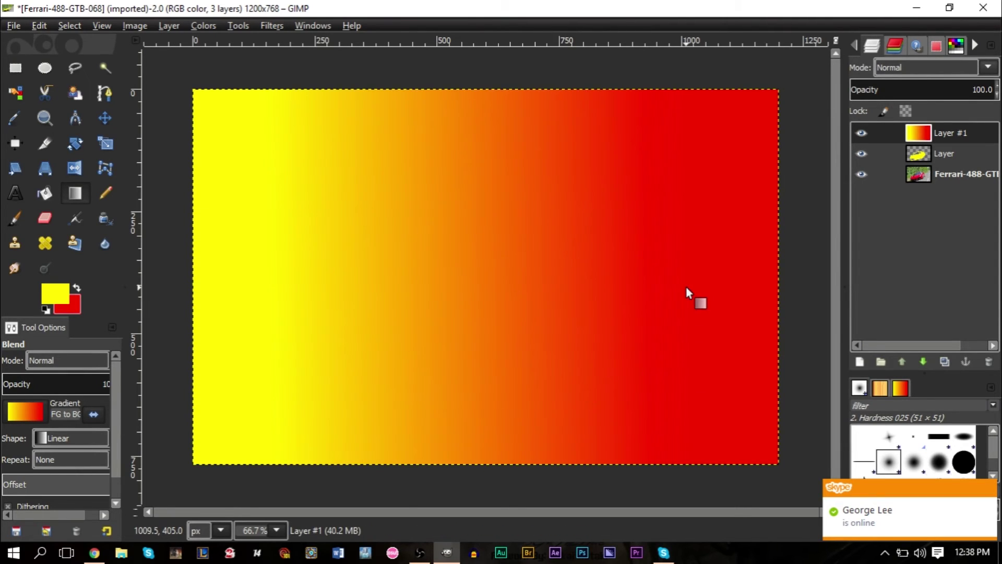
{"action": "left_click", "coordinate": [929, 67]}
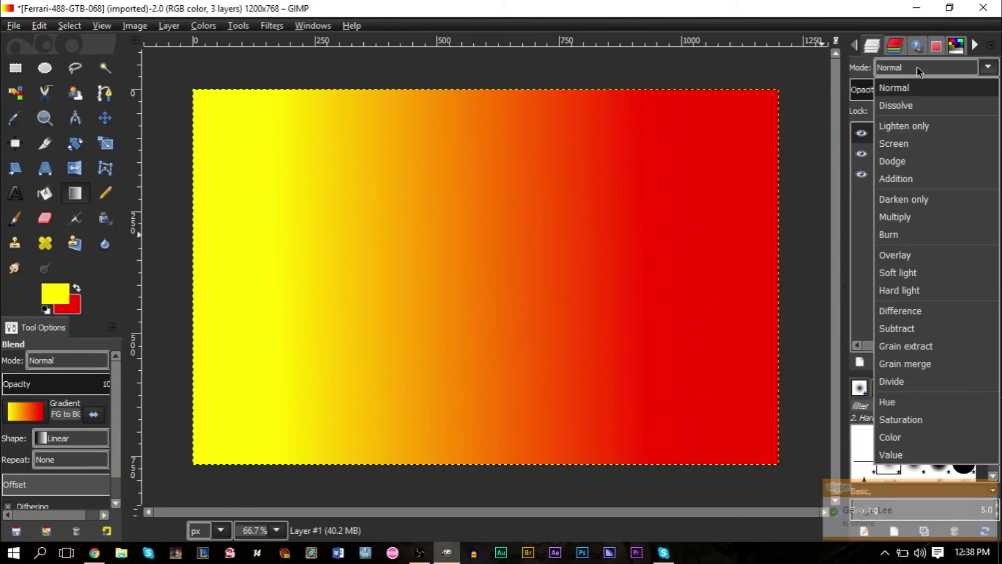
{"action": "left_click", "coordinate": [910, 402]}
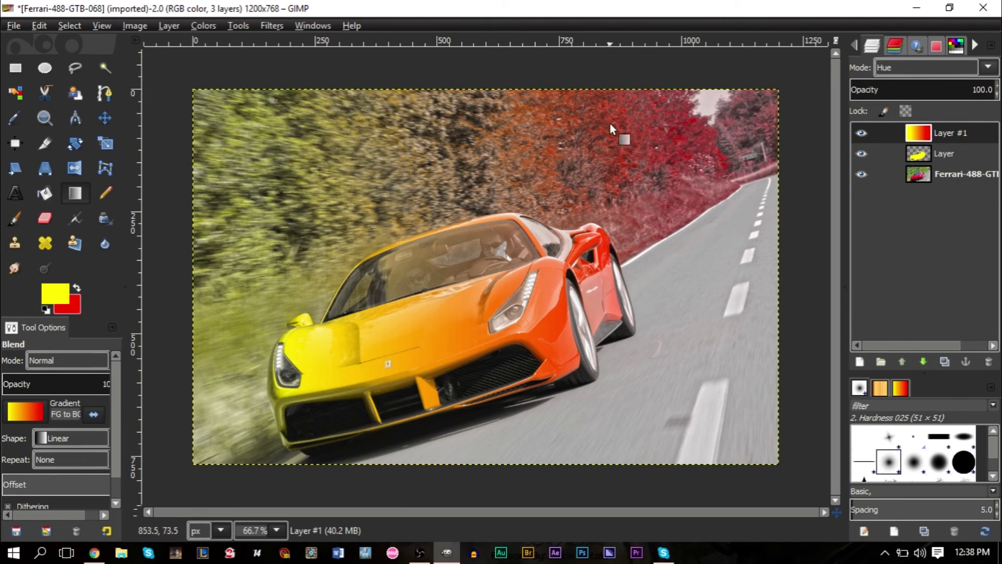
{"action": "key", "text": "ctrl+z"}
{"action": "key", "text": "ctrl+z"}
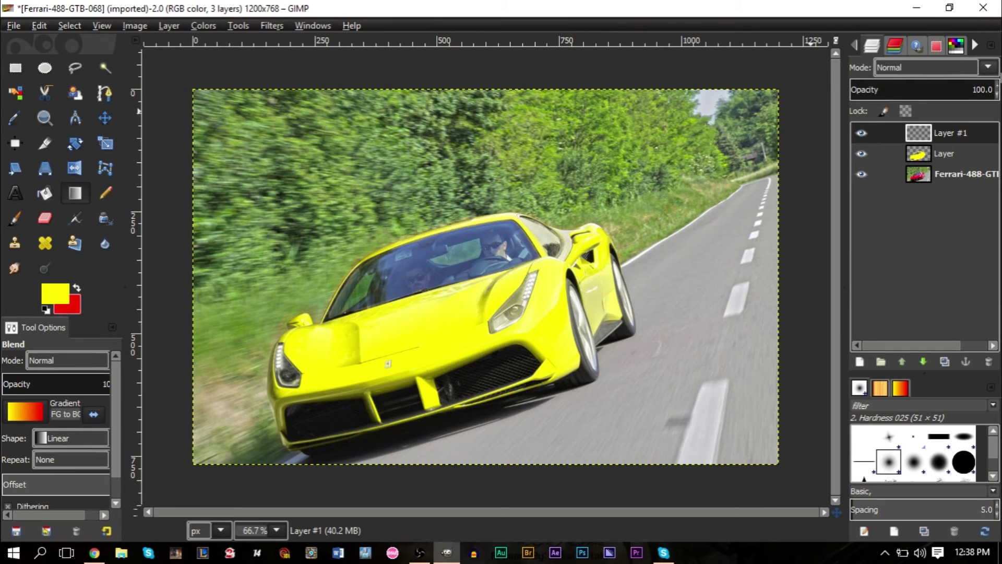
{"action": "left_click", "coordinate": [923, 69]}
{"action": "left_click", "coordinate": [897, 402]}
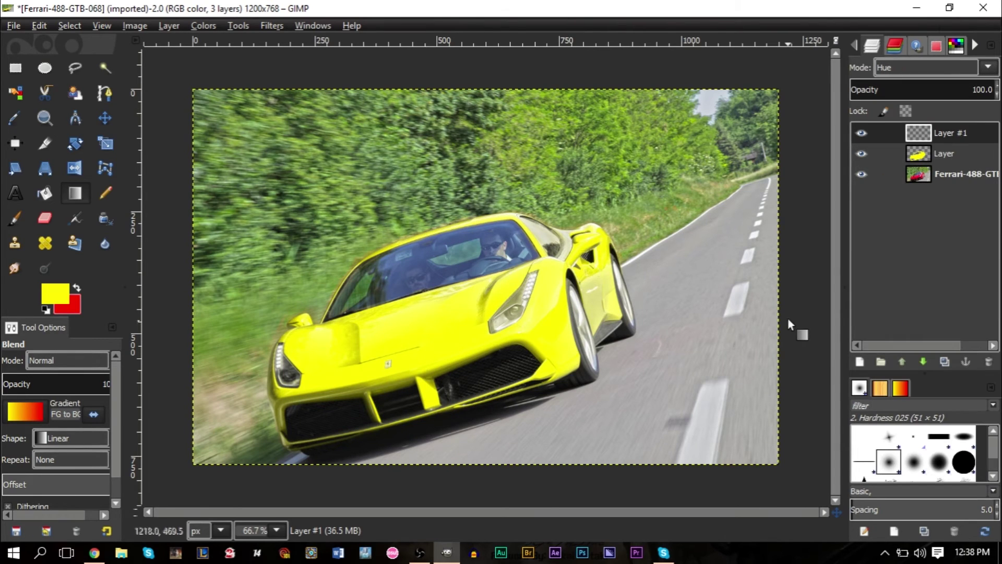
{"action": "left_click_drag", "start_coordinate": [787, 298], "coordinate": [160, 311]}
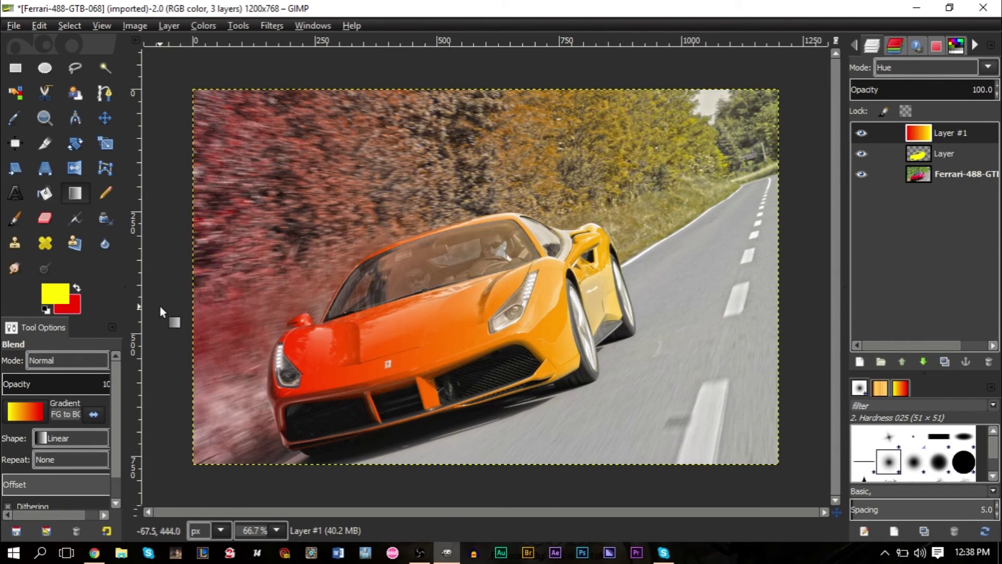
{"action": "key", "text": "ctrl+z"}
{"action": "left_click_drag", "start_coordinate": [507, 276], "coordinate": [811, 259]}
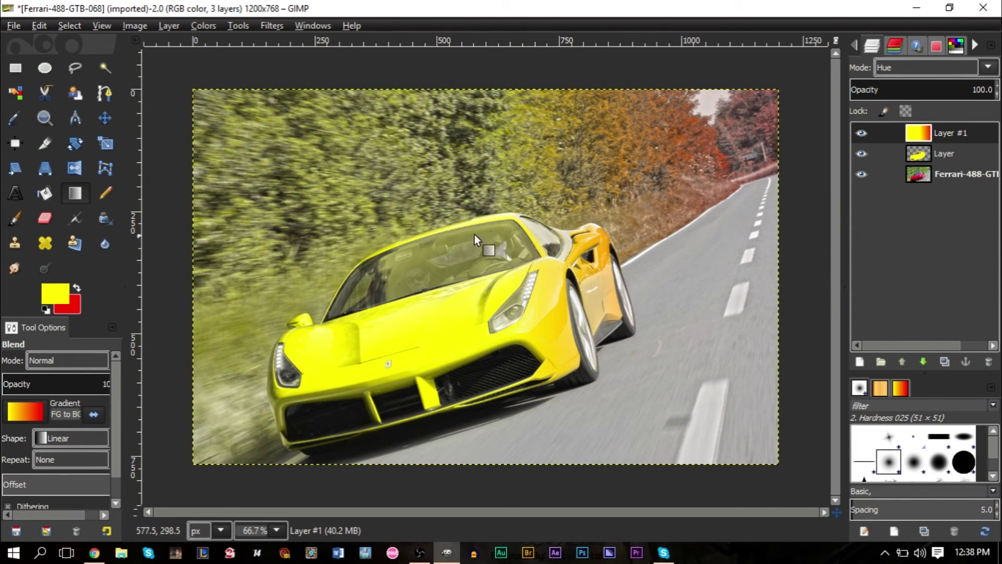
{"action": "key", "text": "ctrl+z"}
{"action": "left_click_drag", "start_coordinate": [529, 296], "coordinate": [848, 295]}
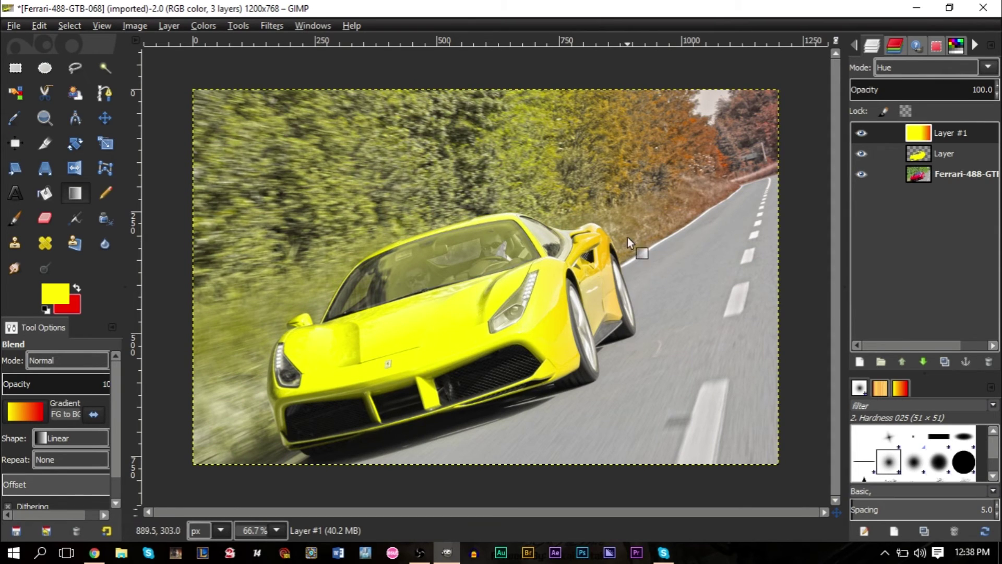